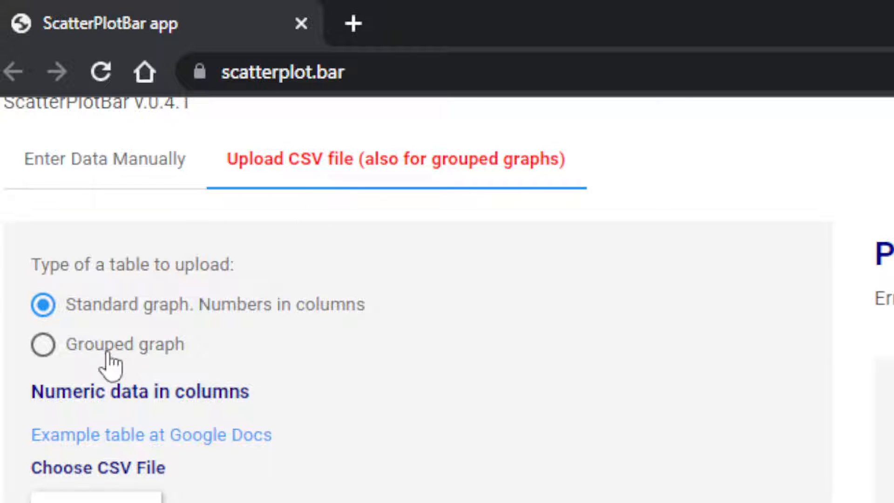
# Step: Set the table type to grouped graph and upload the file Students grades by their major and status.csv
pyautogui.click(82, 358)
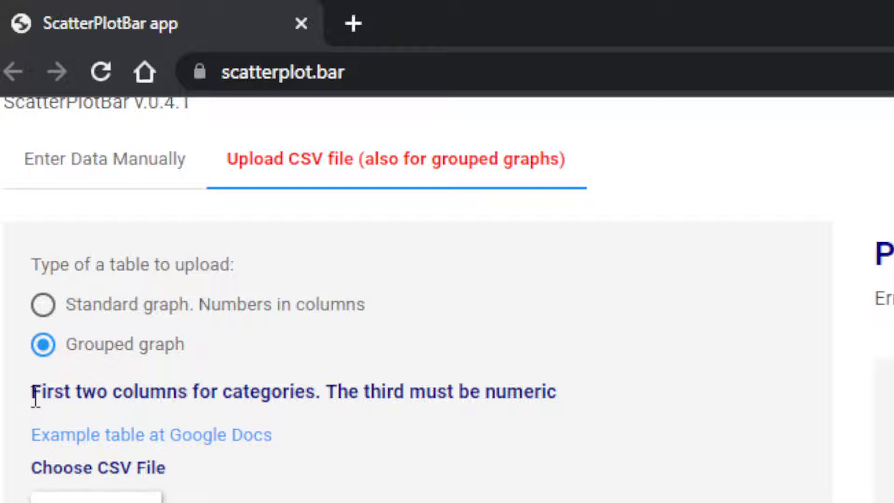
pyautogui.moveTo(31, 392); pyautogui.dragTo(546, 396)
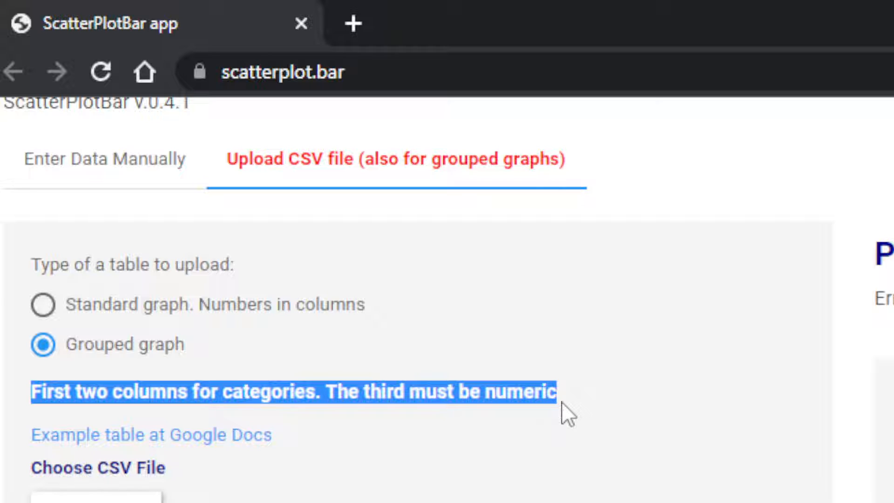
pyautogui.click(205, 434)
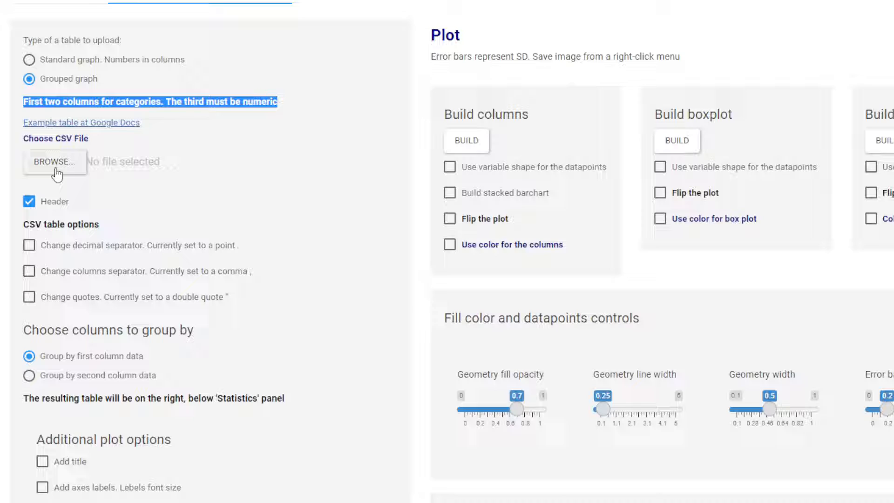
pyautogui.scroll(3, 56, 172)
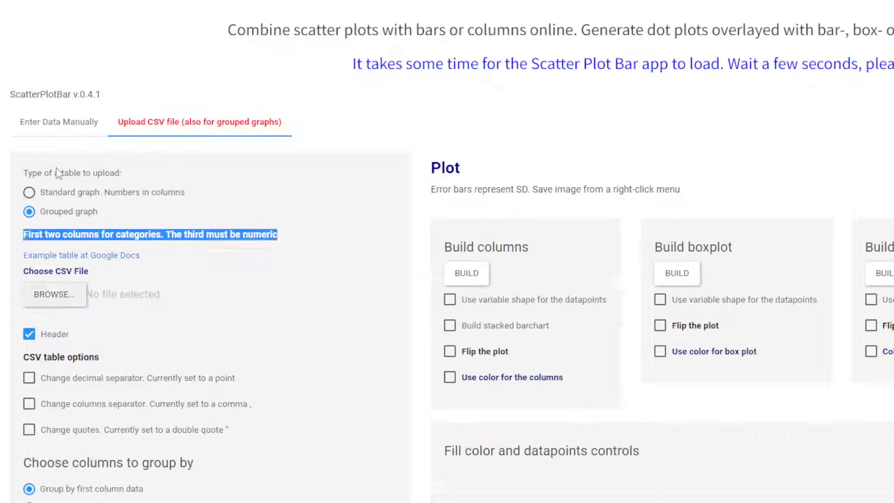
pyautogui.click(54, 295)
pyautogui.doubleClick(194, 23)
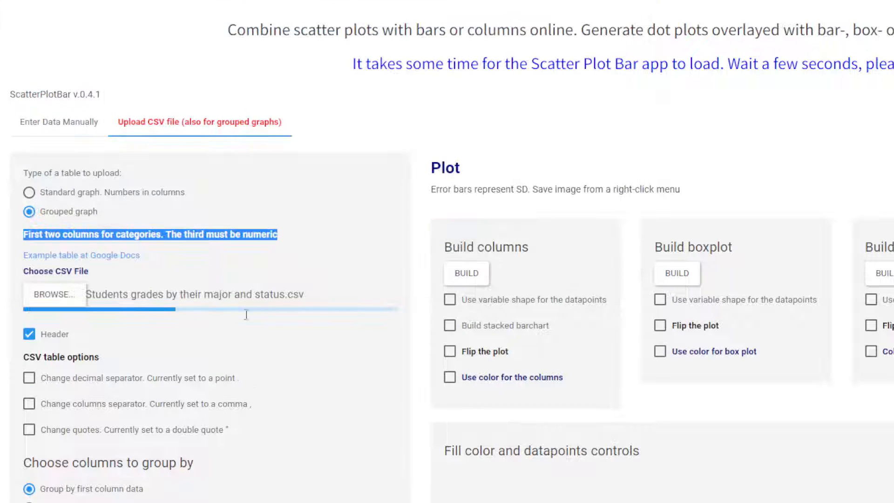
# Step: Check which column separators are available for the CSV table, leaving the separator change option off
pyautogui.scroll(-1, 161, 318)
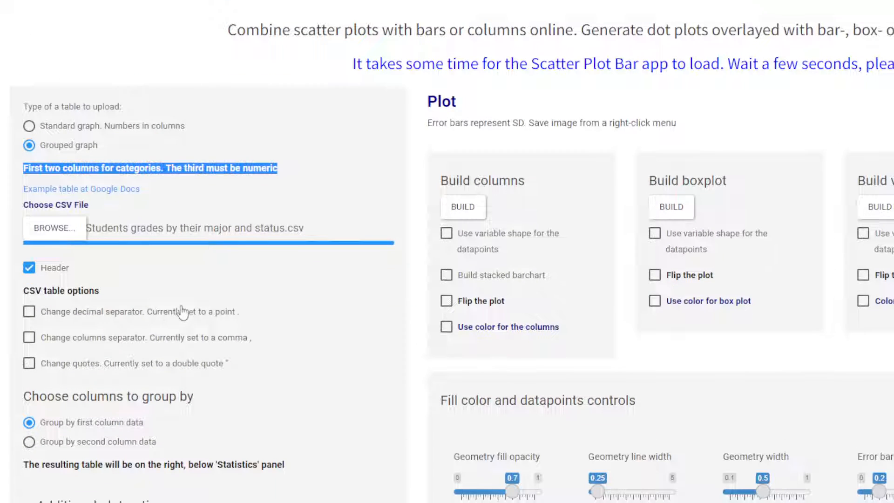
pyautogui.scroll(-1, 181, 312)
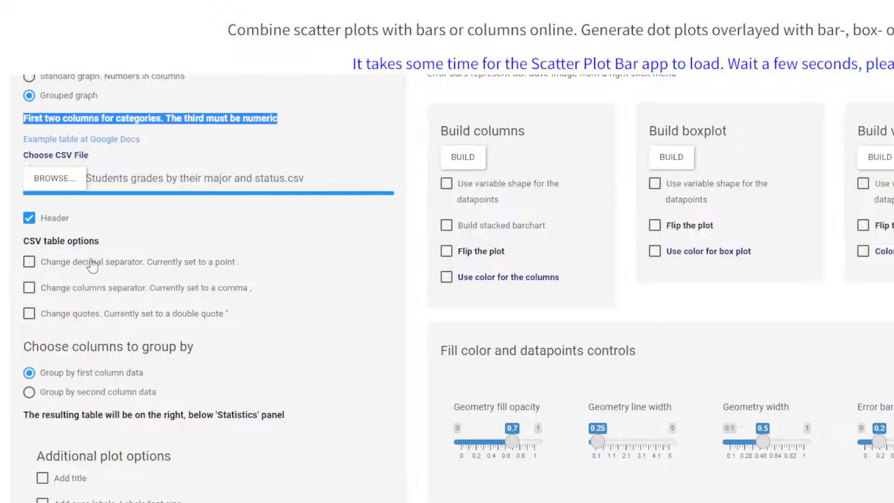
pyautogui.click(87, 289)
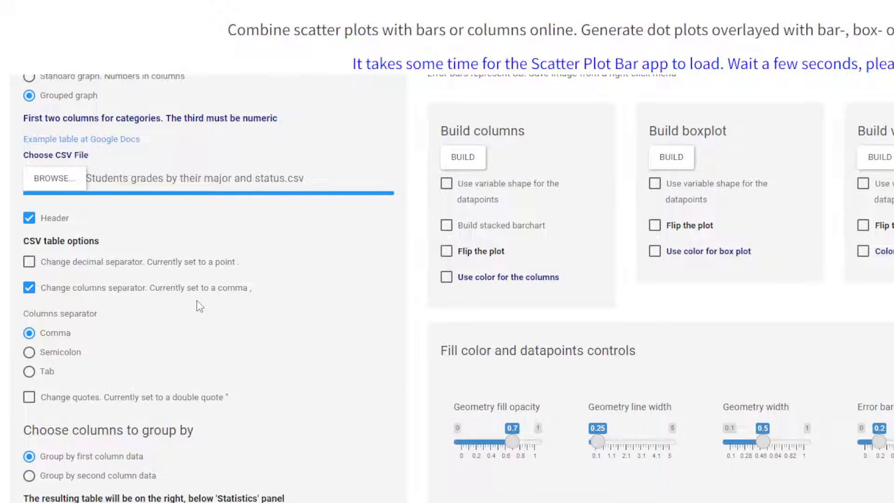
pyautogui.scroll(-1, 197, 288)
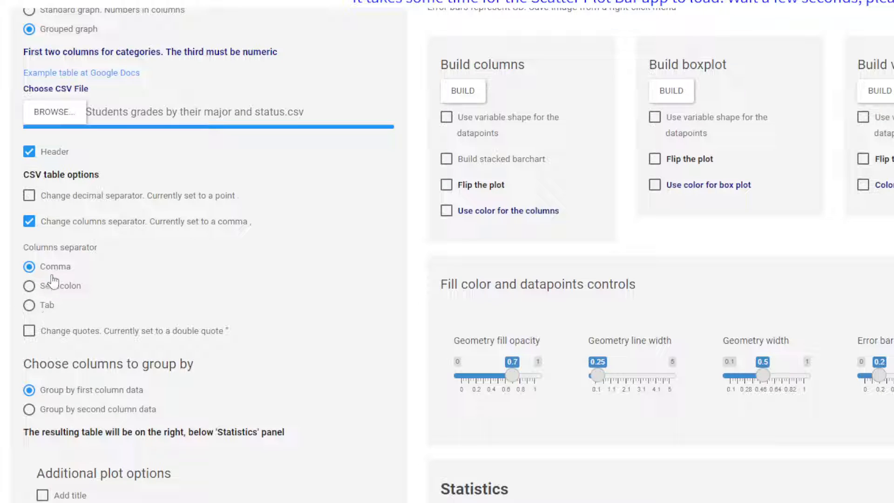
pyautogui.click(58, 222)
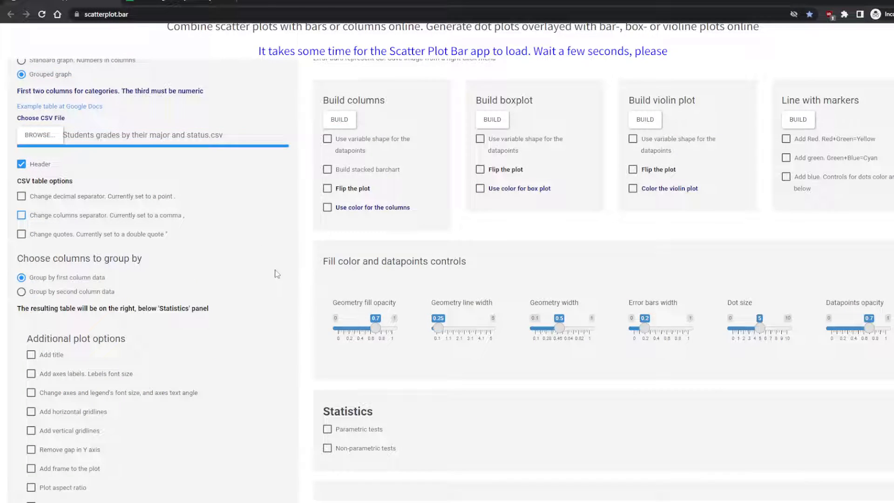
# Step: Examine the uploaded table's student status, major and grade columns
pyautogui.scroll(-5, 282, 275)
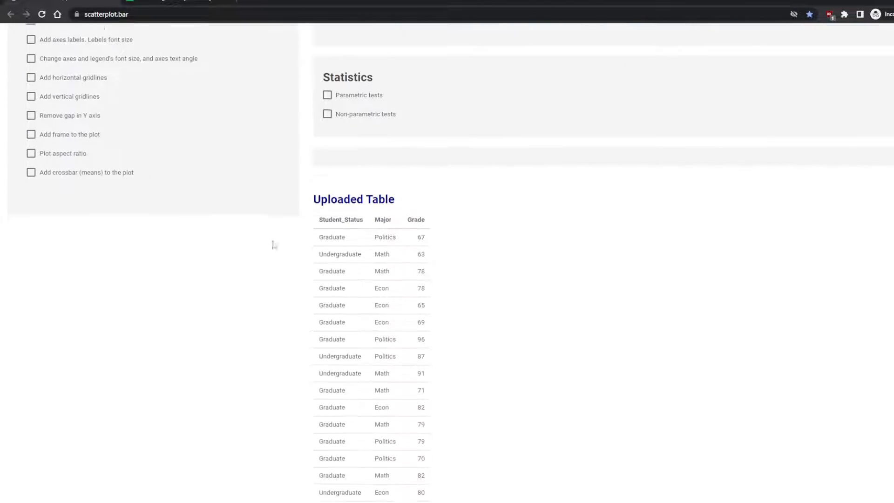
pyautogui.scroll(-1, 274, 245)
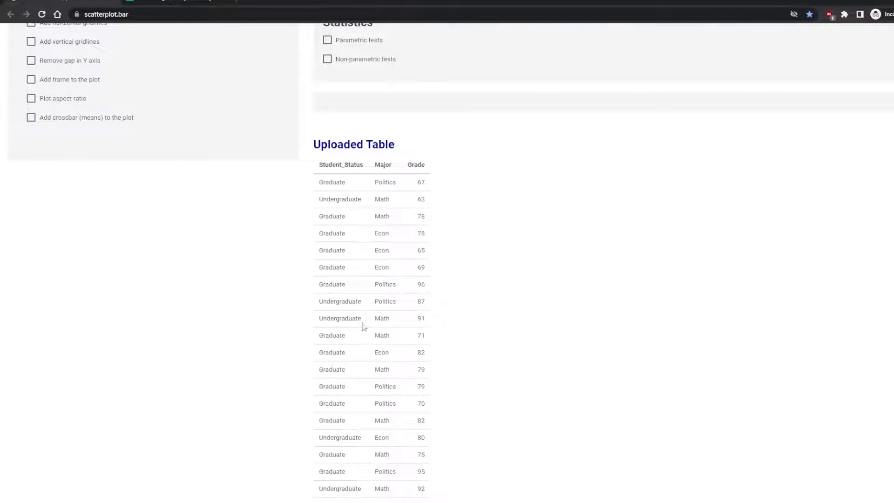
pyautogui.scroll(10, 372, 362)
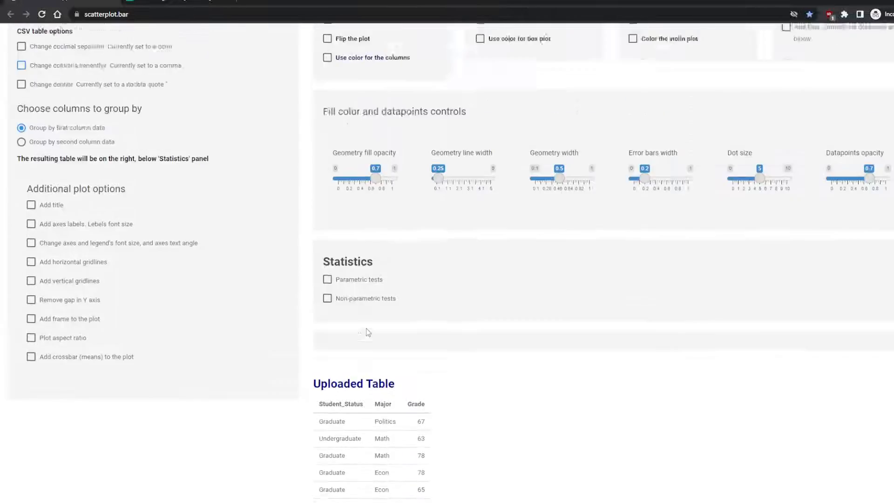
pyautogui.scroll(-3, 366, 332)
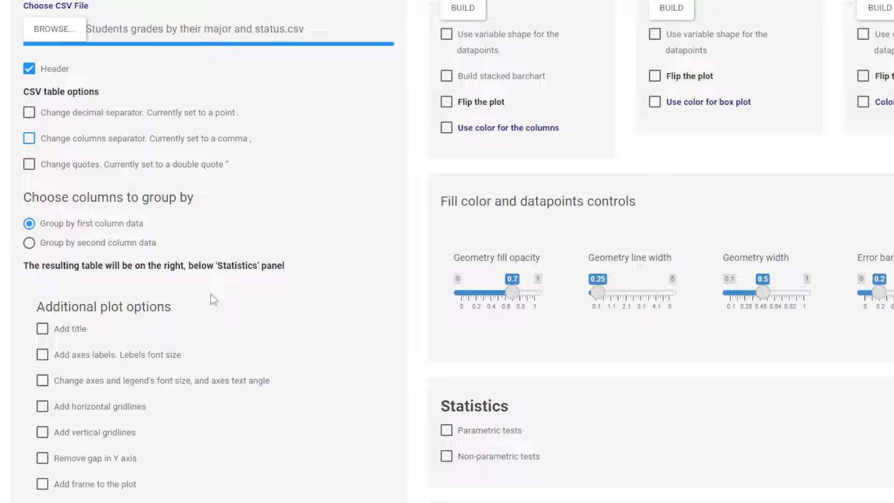
# Step: Build the column plot from the uploaded table
pyautogui.scroll(4, 302, 375)
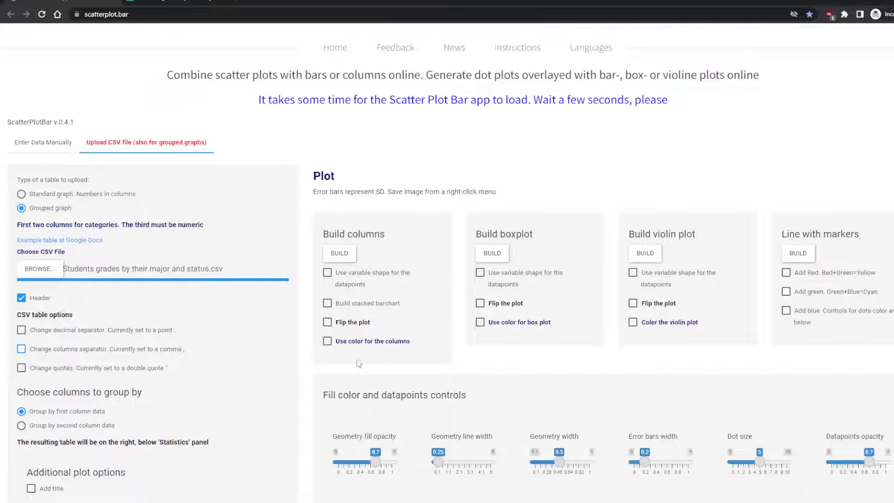
pyautogui.click(340, 256)
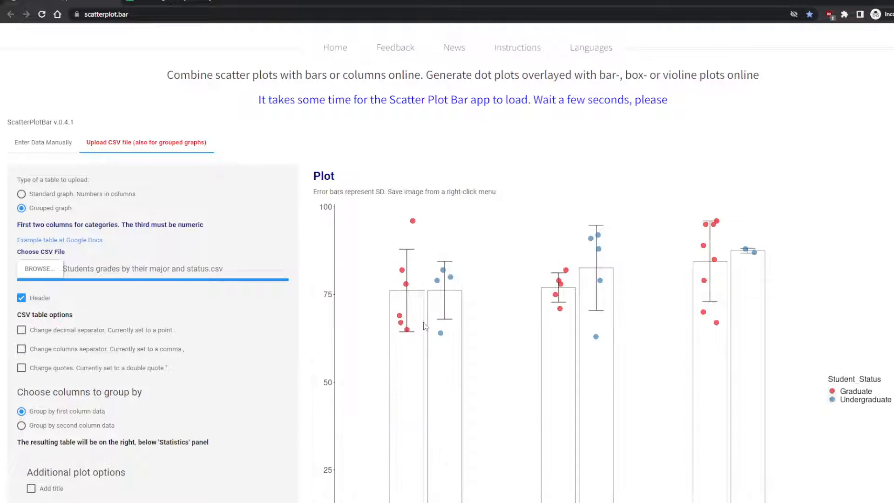
pyautogui.scroll(-2, 425, 325)
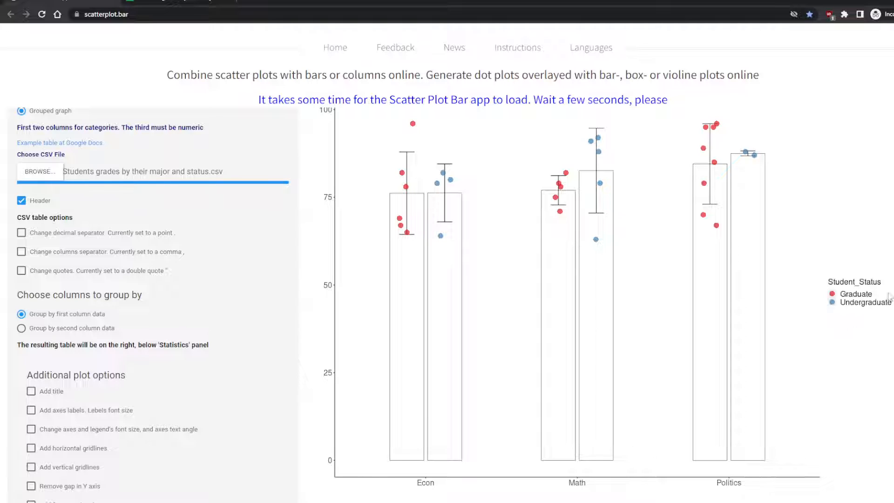
# Step: Group the column plot by the second column's data
pyautogui.click(38, 330)
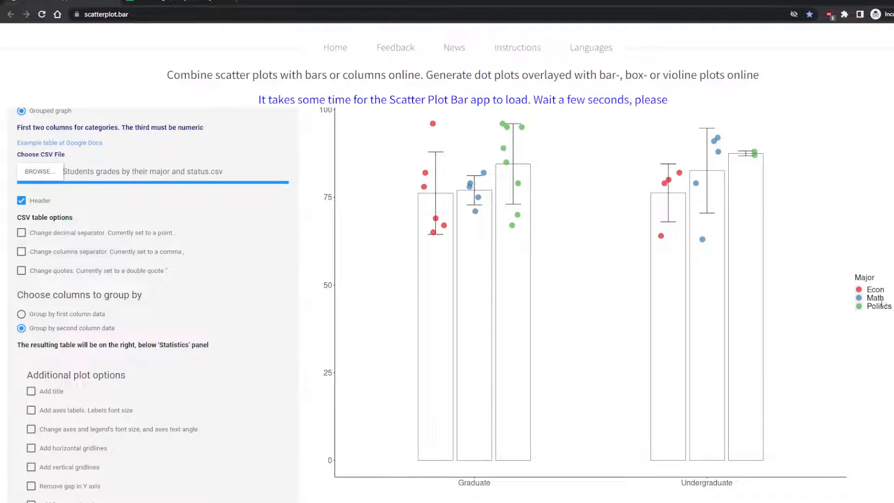
pyautogui.rightClick(378, 273)
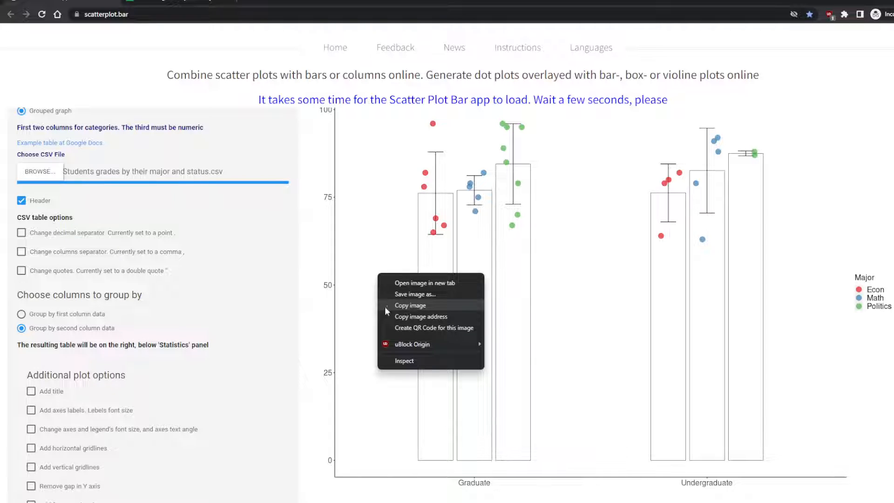
pyautogui.click(366, 303)
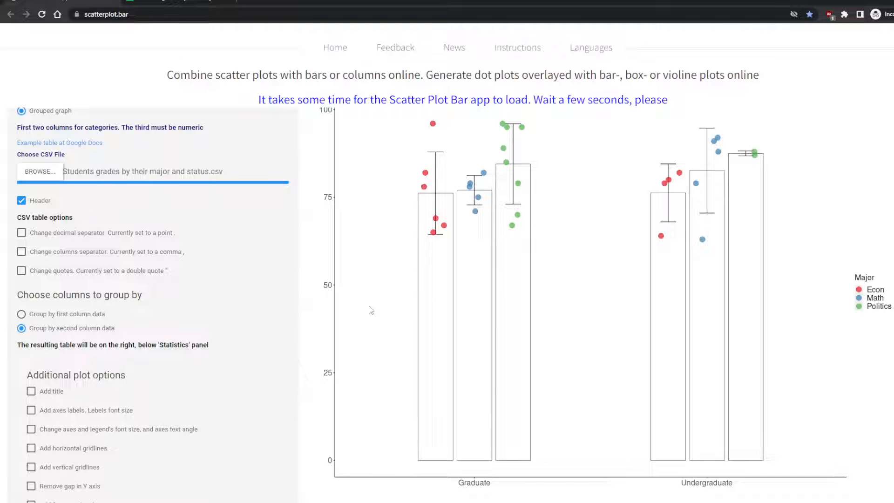
# Step: Turn on color for the columns in the plot
pyautogui.scroll(-5, 368, 306)
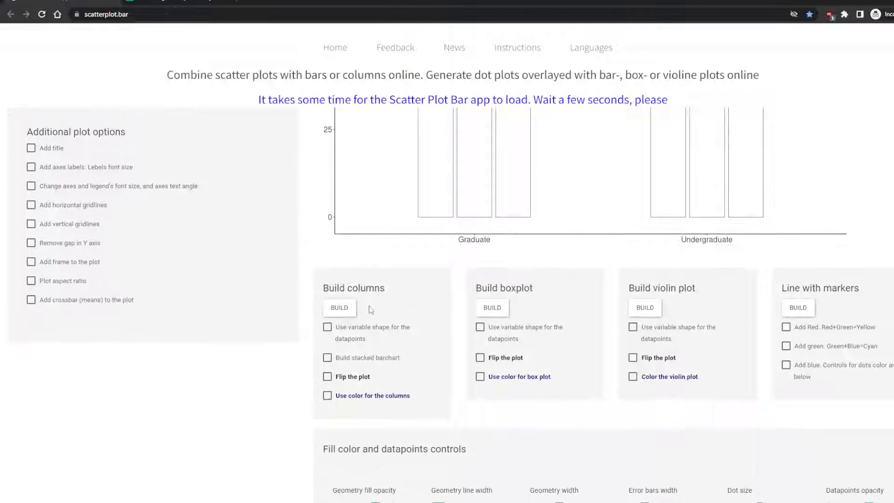
pyautogui.click(361, 400)
pyautogui.scroll(5, 382, 399)
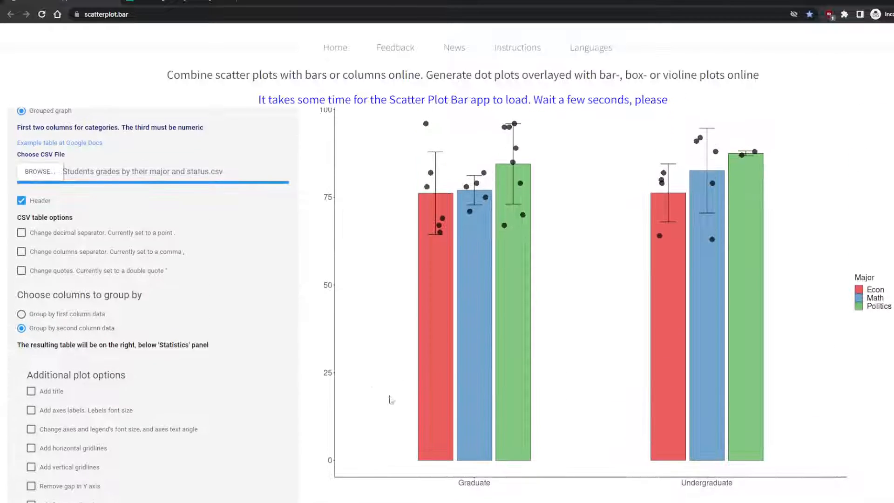
# Step: Switch to a user-defined color palette and set its colors to blue,#FF2222,pink
pyautogui.scroll(-7, 358, 402)
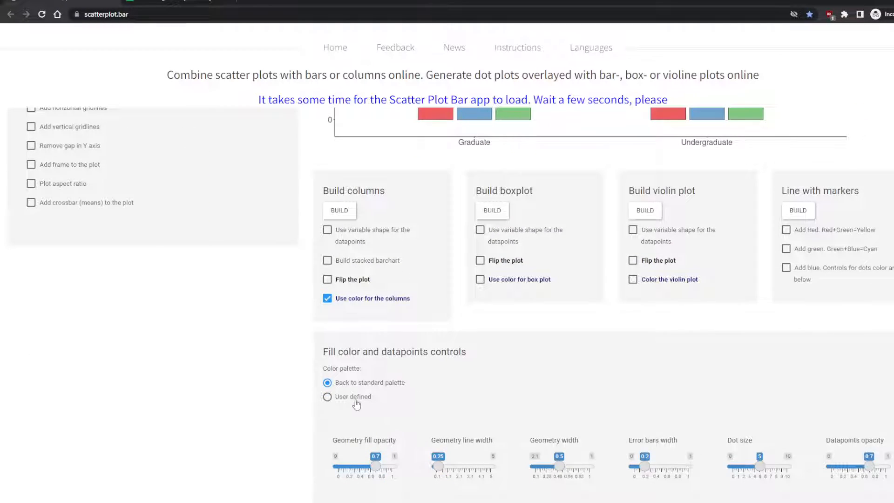
pyautogui.click(356, 402)
pyautogui.scroll(-2, 327, 334)
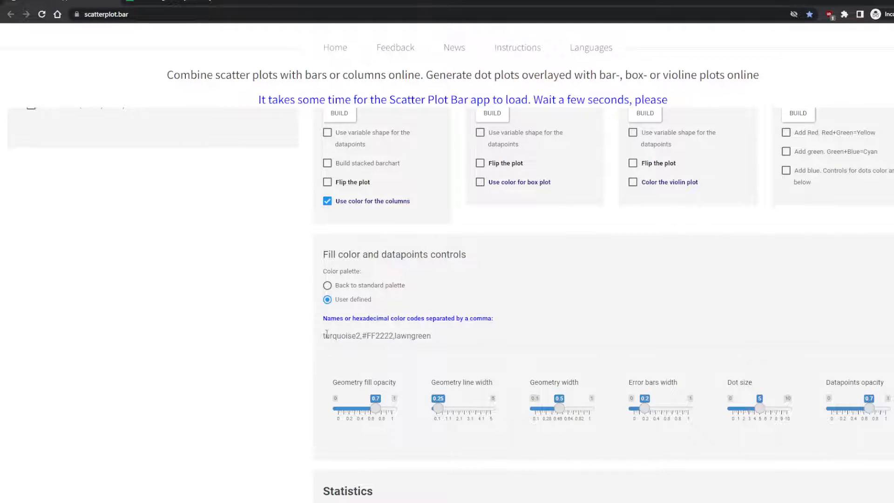
pyautogui.moveTo(325, 334); pyautogui.dragTo(357, 343)
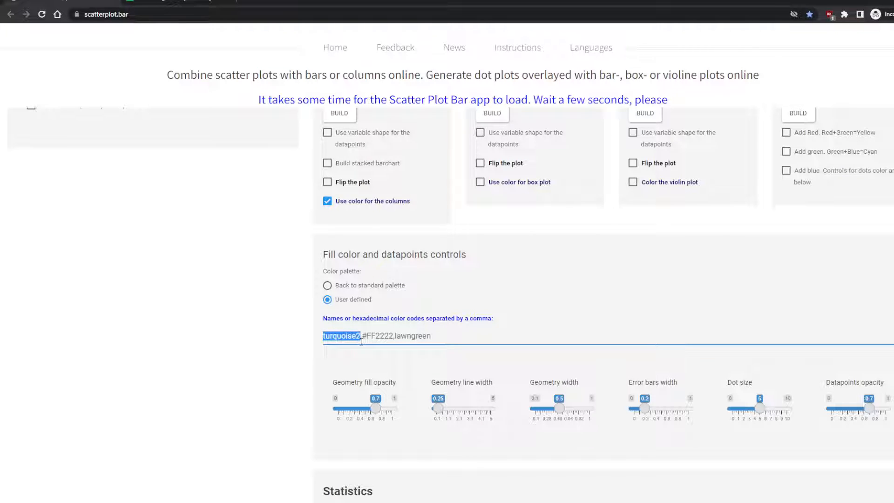
pyautogui.write('blue')
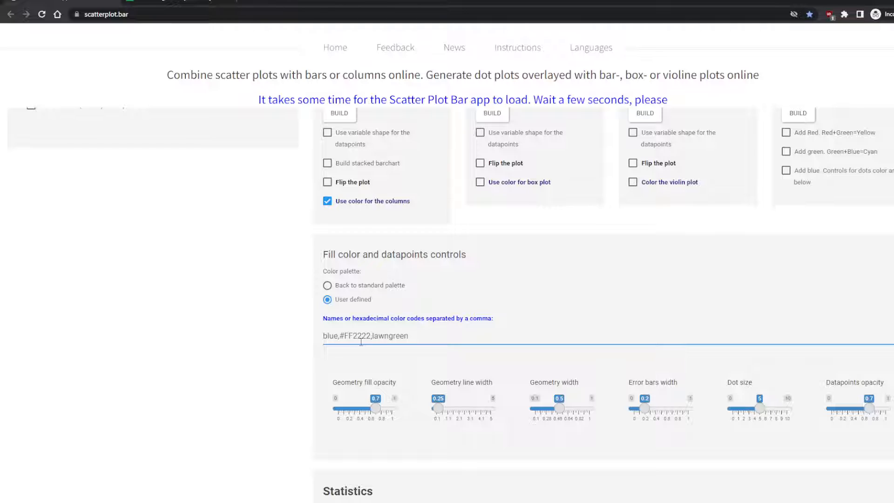
pyautogui.moveTo(374, 338); pyautogui.dragTo(434, 337)
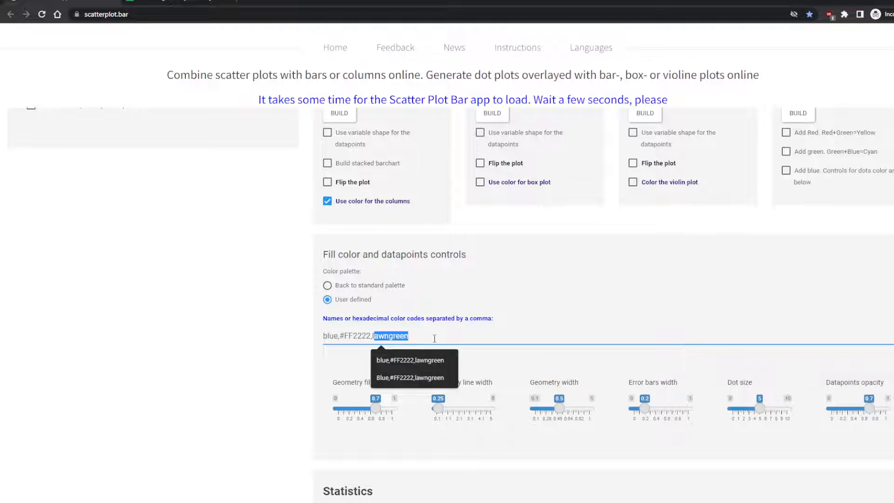
pyautogui.press('BackSpace')
pyautogui.write('pink')
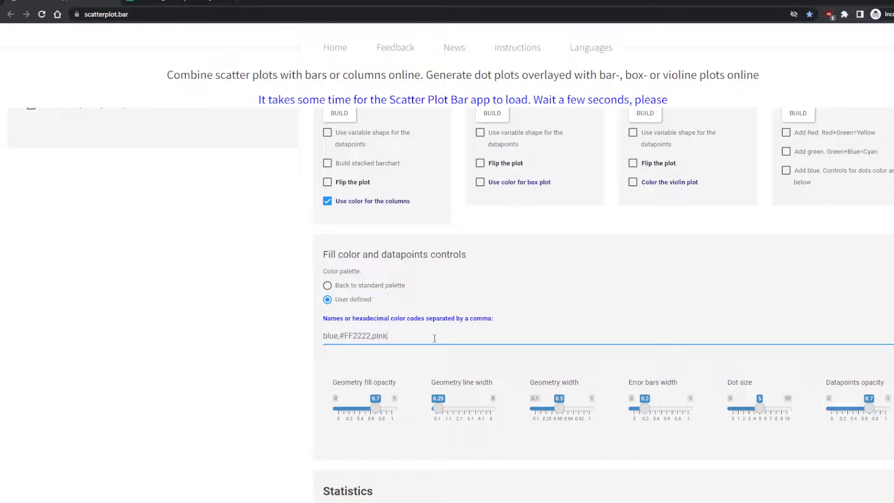
pyautogui.scroll(10, 409, 354)
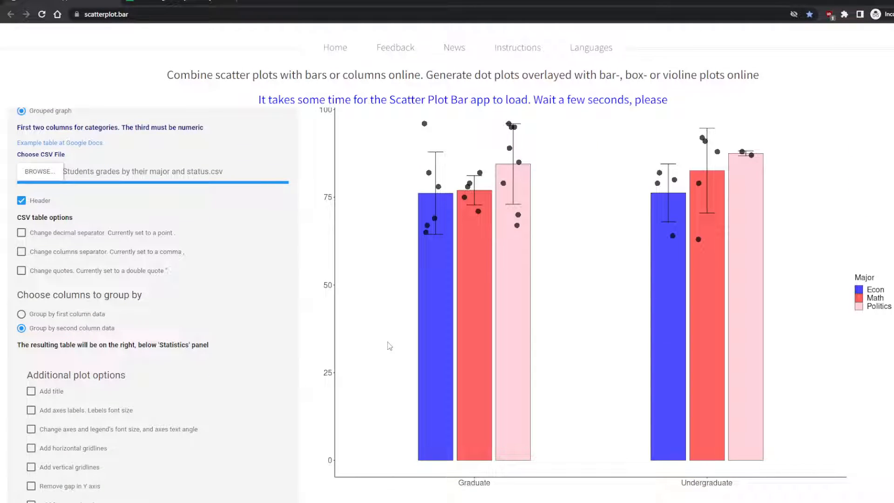
# Step: Return the column colors to the standard palette
pyautogui.scroll(-4, 389, 345)
pyautogui.scroll(-3, 405, 364)
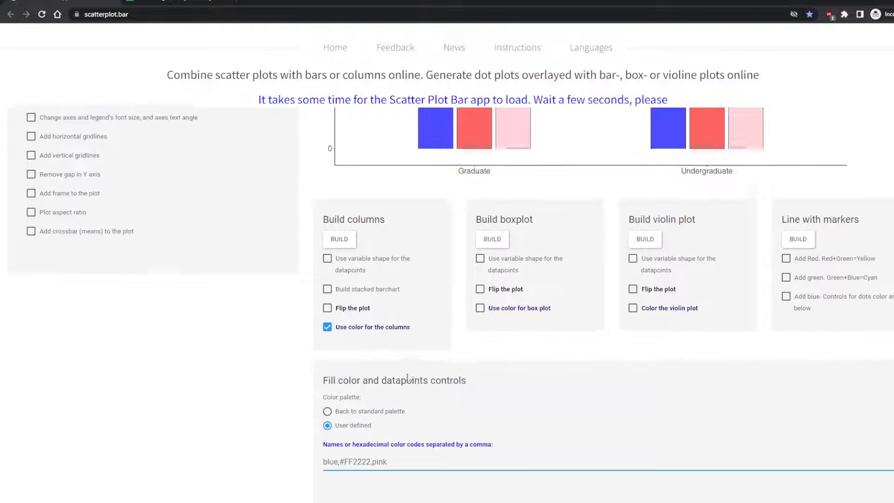
pyautogui.click(372, 383)
pyautogui.scroll(6, 411, 400)
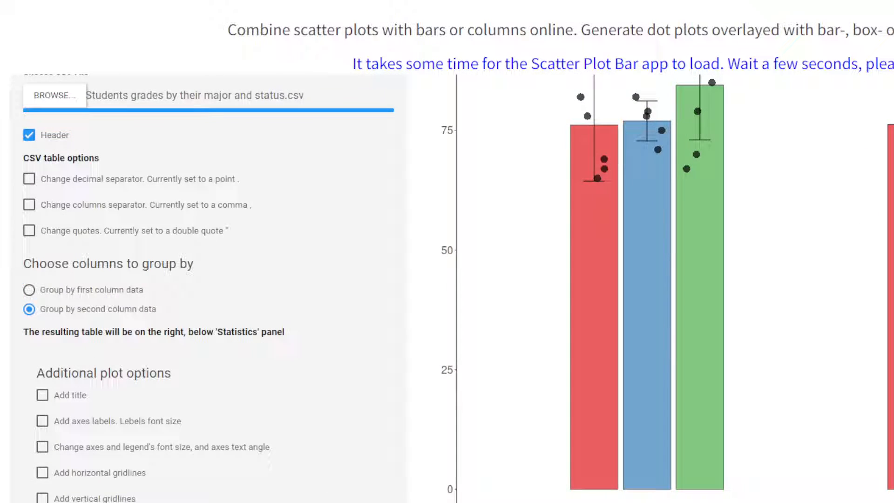
# Step: Remove the gap in the plot's Y axis
pyautogui.scroll(-1, 53, 440)
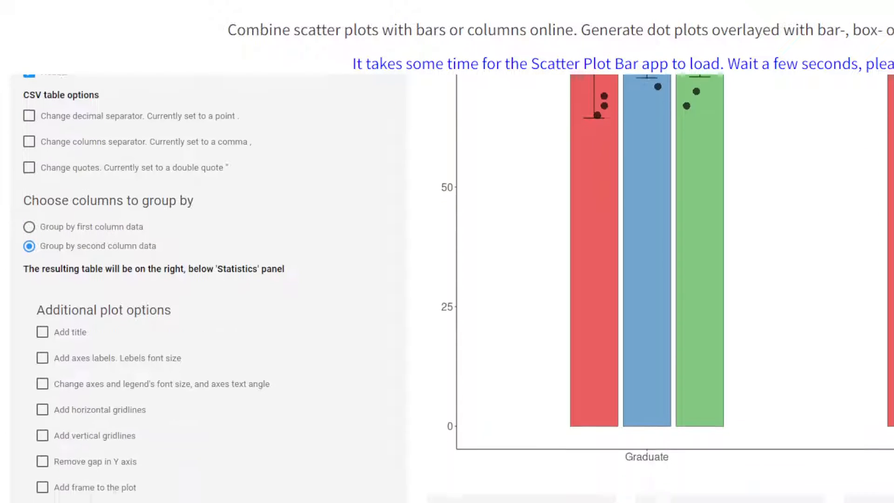
pyautogui.click(80, 463)
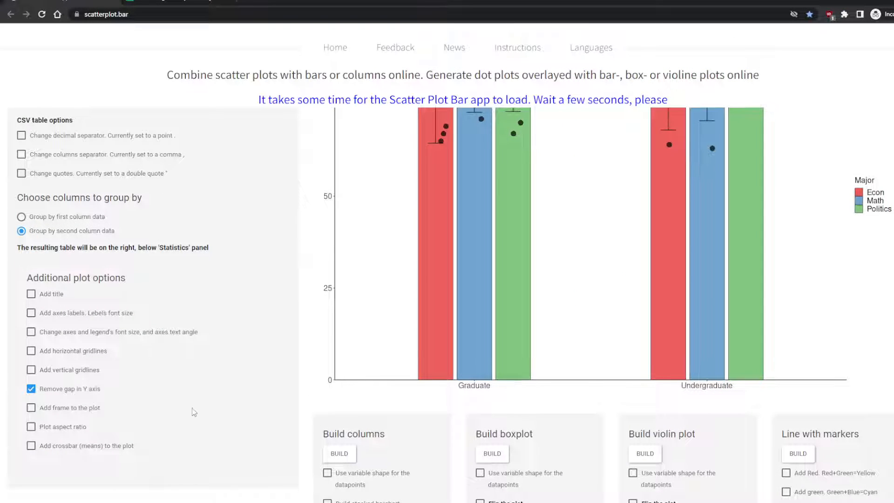
pyautogui.scroll(2, 194, 409)
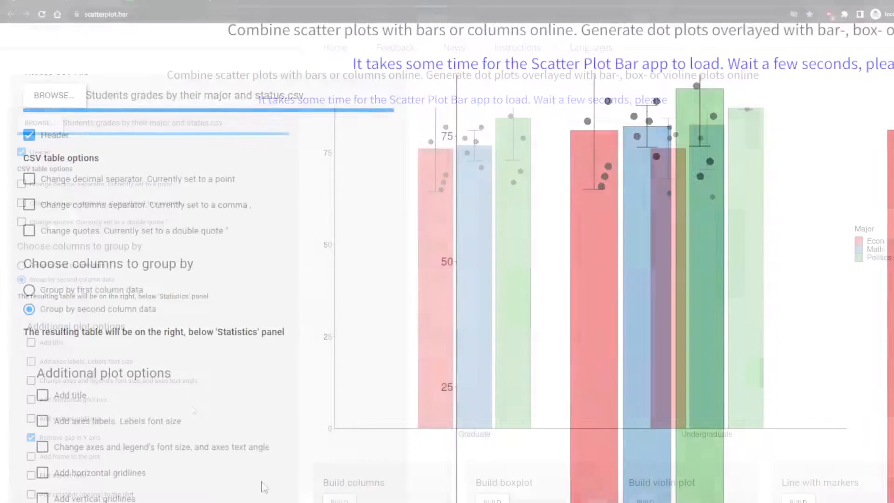
pyautogui.scroll(-3, 278, 426)
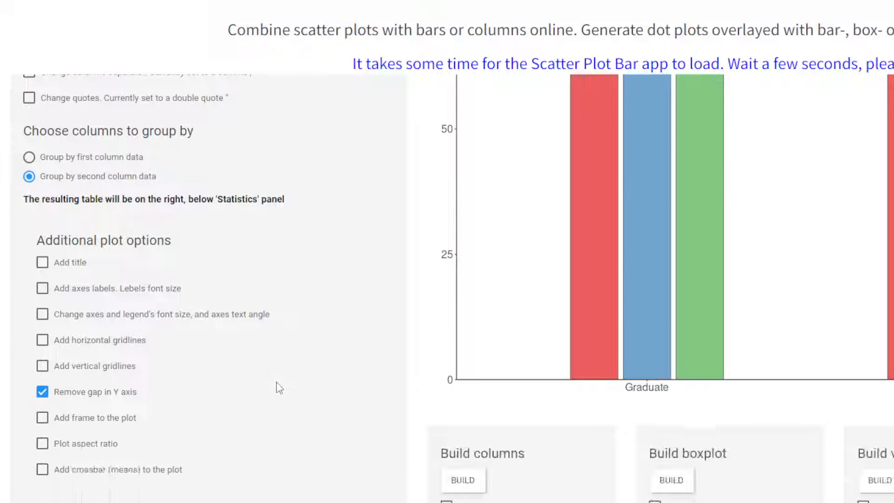
# Step: Add the title "Title" to the plot and set the title font size to 27
pyautogui.click(69, 263)
pyautogui.click(144, 317)
pyautogui.click(128, 340)
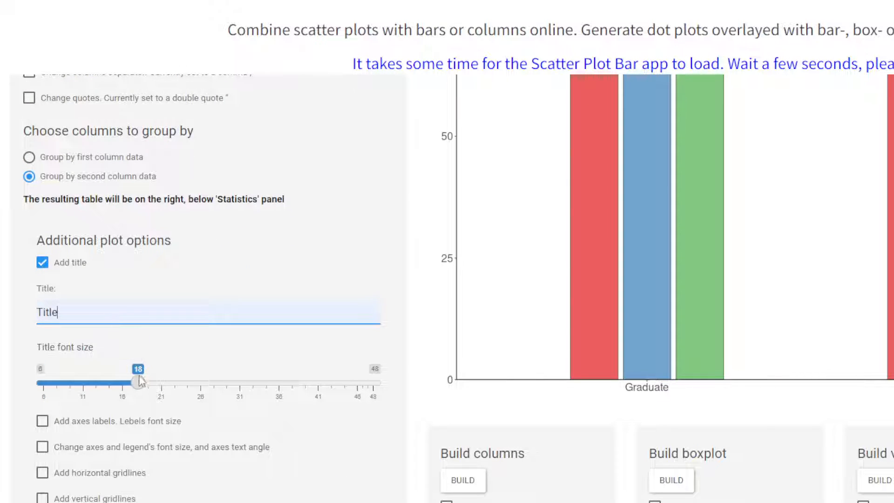
pyautogui.moveTo(138, 381); pyautogui.dragTo(208, 385)
# Step: Turn on axes labels, label the Y axis "Grades", and set the axes labels font size to 25
pyautogui.click(82, 425)
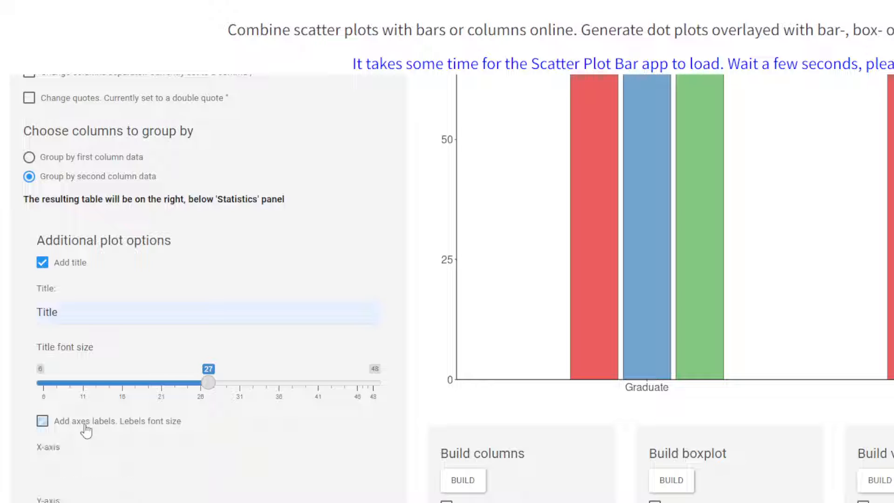
pyautogui.scroll(-4, 97, 465)
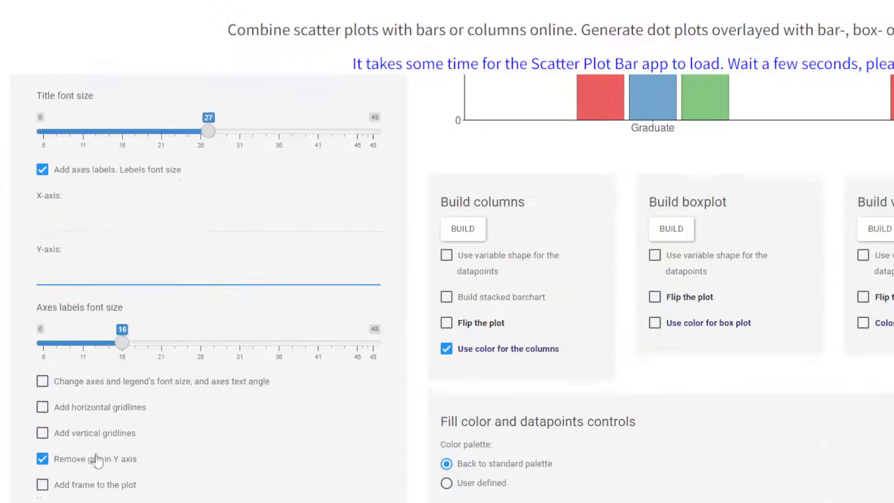
pyautogui.click(65, 253)
pyautogui.write('Grades')
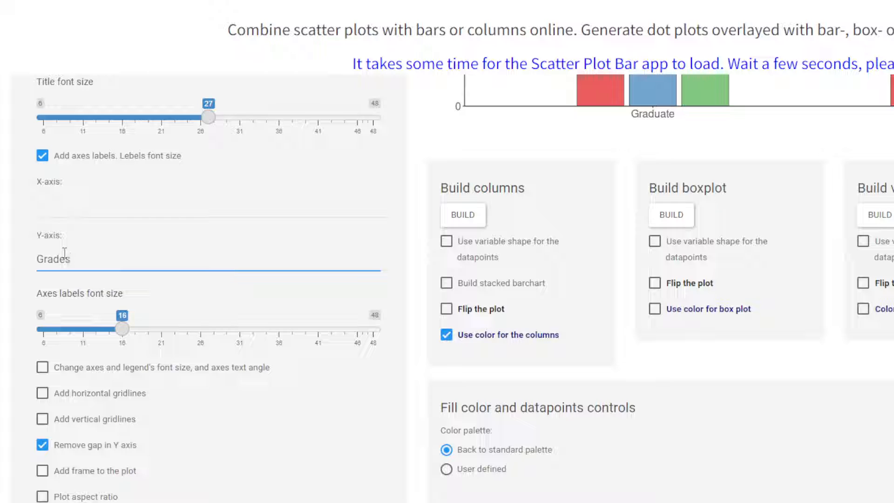
pyautogui.moveTo(122, 329); pyautogui.dragTo(193, 328)
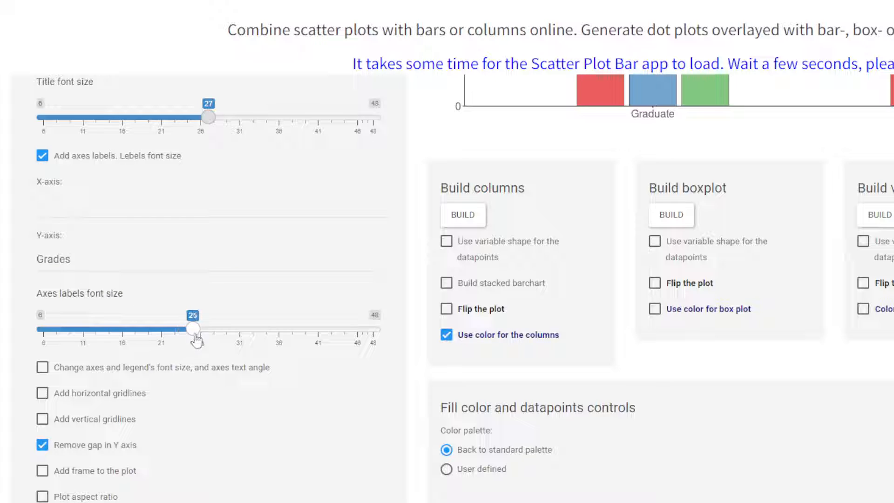
# Step: Set the axes and legend font size to 34 and the axes font angle to 28
pyautogui.click(110, 370)
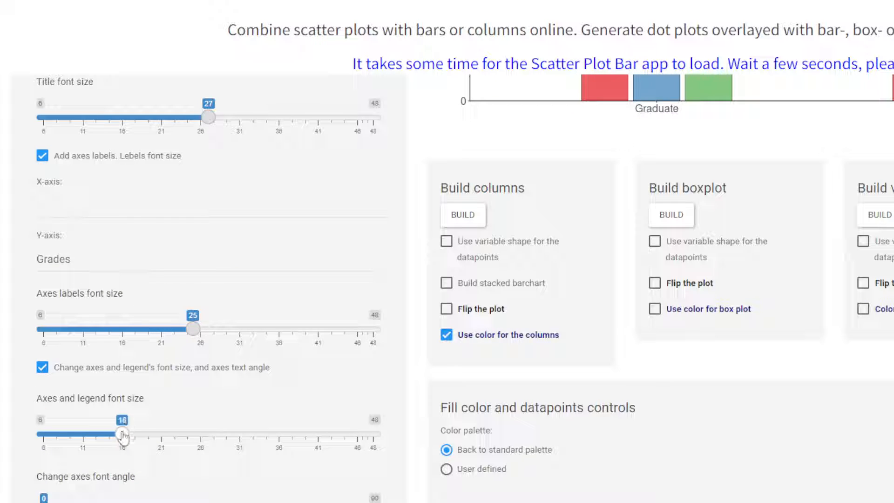
pyautogui.moveTo(209, 450); pyautogui.dragTo(264, 435)
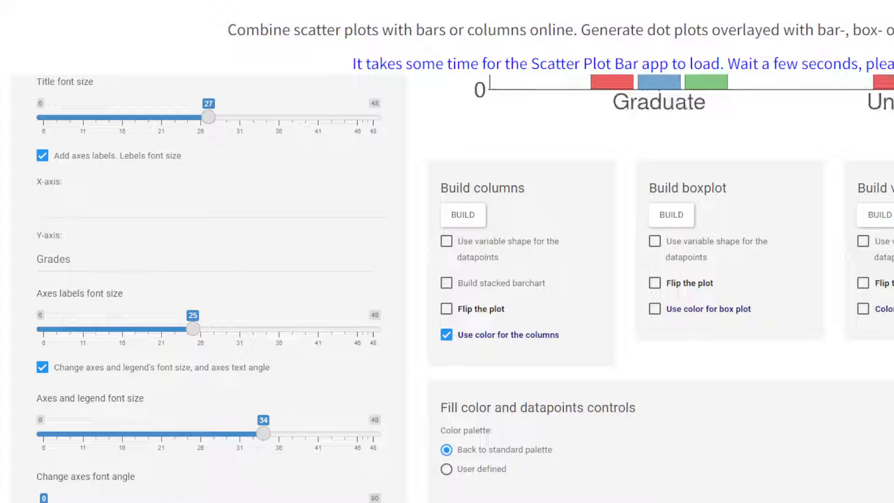
pyautogui.moveTo(44, 502); pyautogui.dragTo(147, 502)
pyautogui.scroll(1, 148, 500)
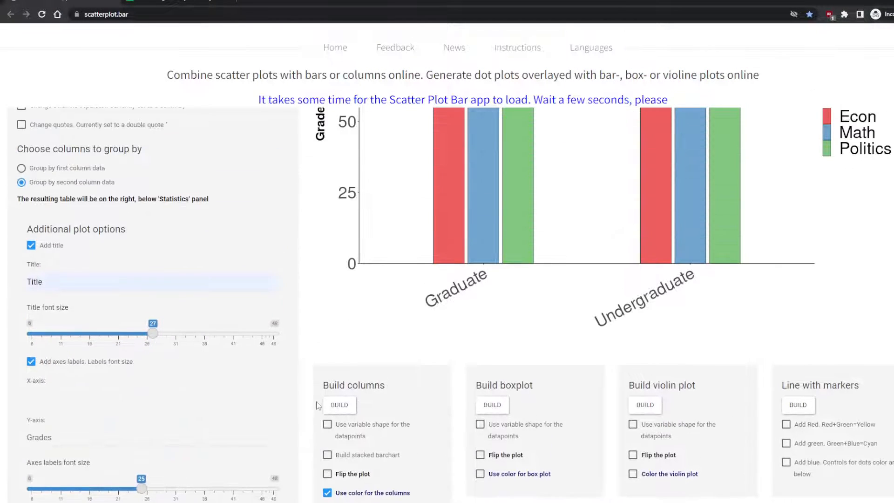
# Step: Build a boxplot from the student grades data
pyautogui.scroll(2, 316, 405)
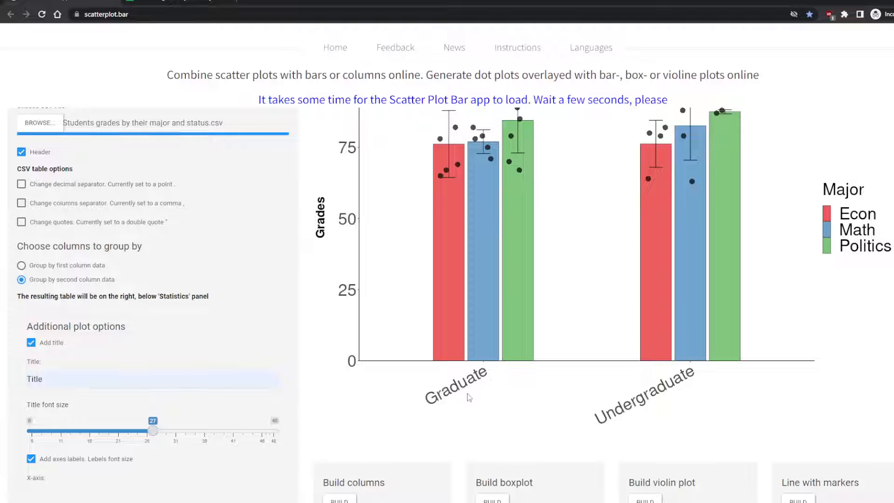
pyautogui.scroll(-1, 518, 379)
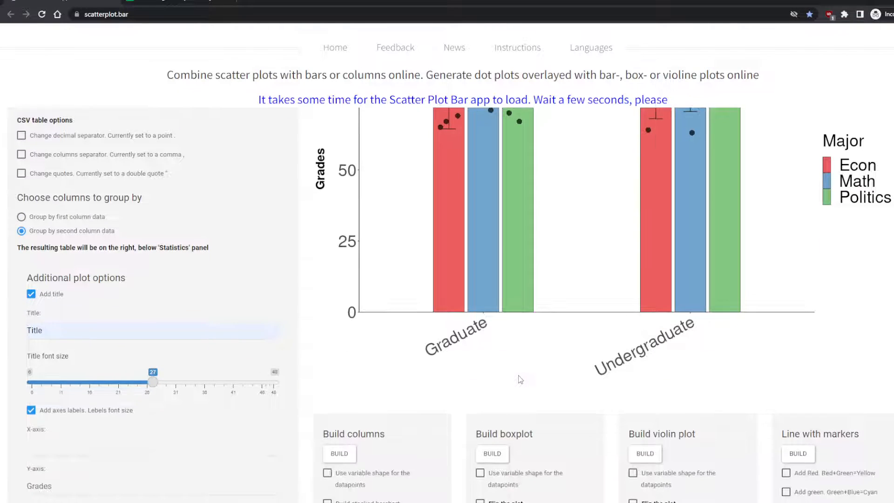
pyautogui.scroll(3, 520, 379)
pyautogui.scroll(-3, 520, 379)
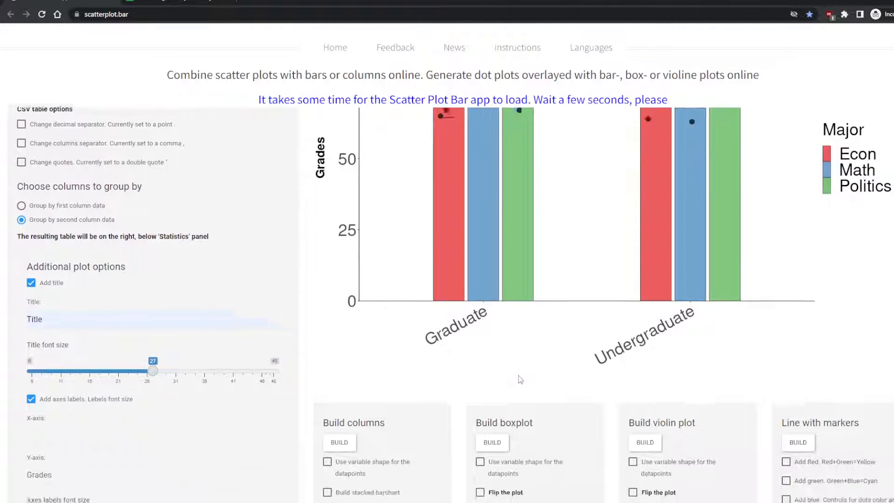
pyautogui.scroll(-2, 521, 380)
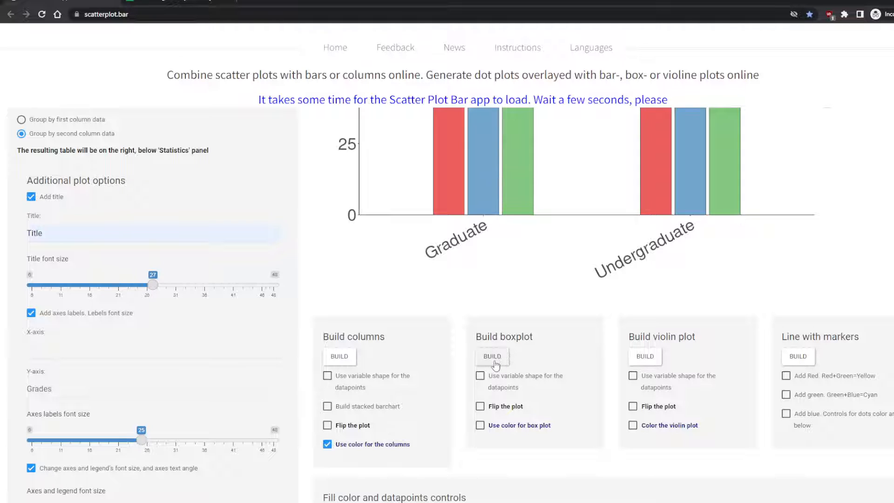
pyautogui.click(492, 357)
pyautogui.scroll(4, 447, 377)
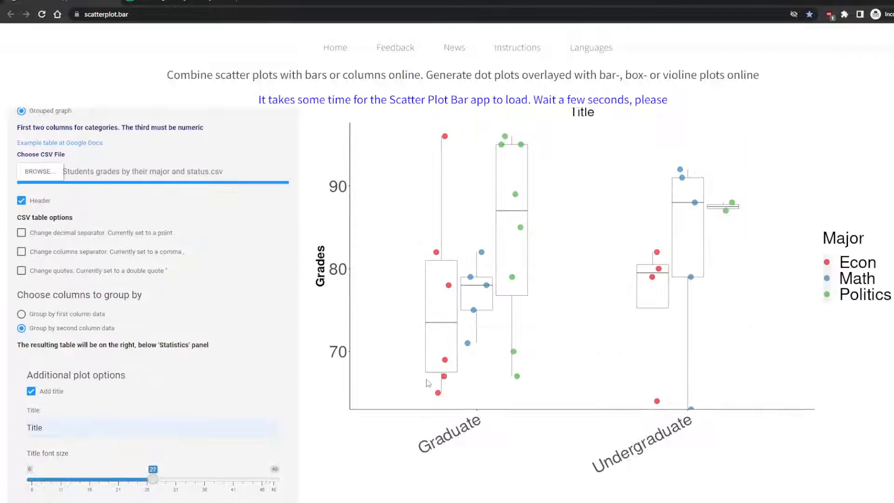
# Step: Turn off color for the columns and turn on color for the box plot
pyautogui.scroll(-4, 428, 383)
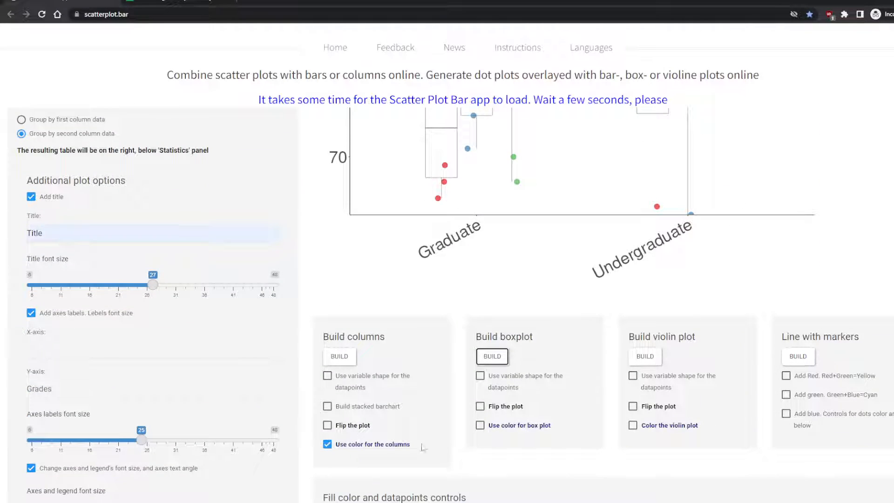
pyautogui.click(371, 445)
pyautogui.click(516, 425)
pyautogui.scroll(4, 410, 347)
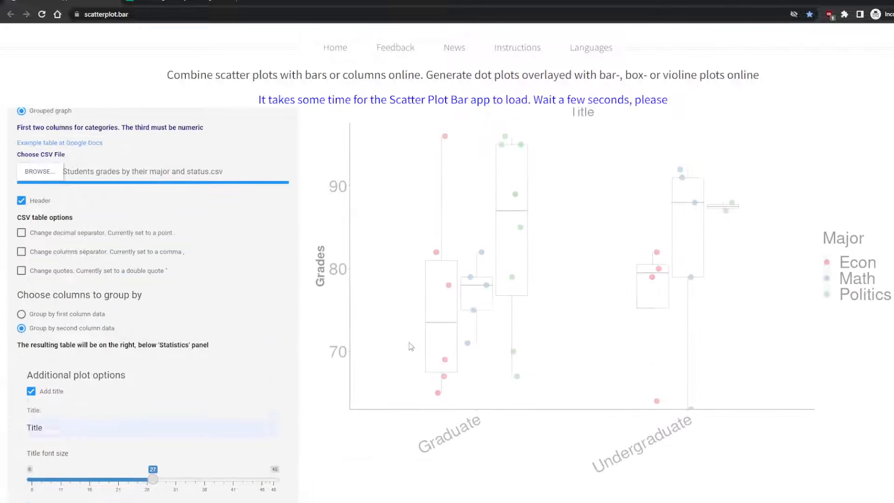
# Step: Use variable shapes for the boxplot's datapoints
pyautogui.scroll(-2, 410, 354)
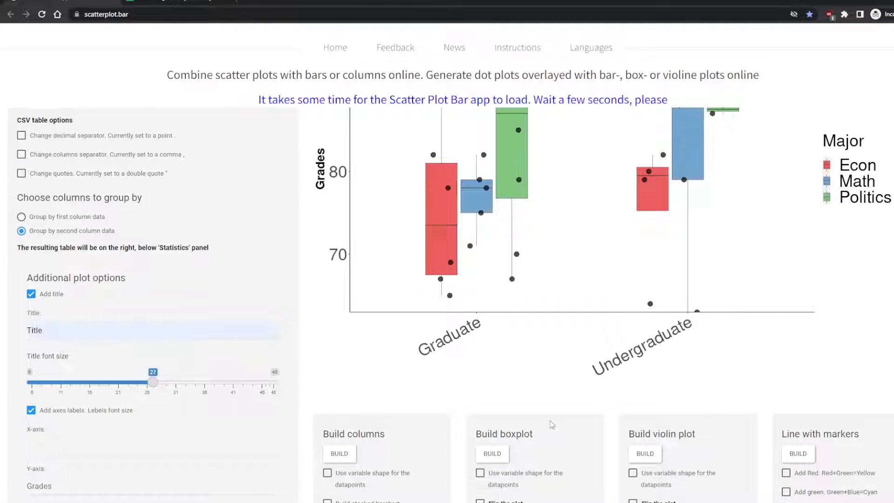
pyautogui.scroll(2, 521, 438)
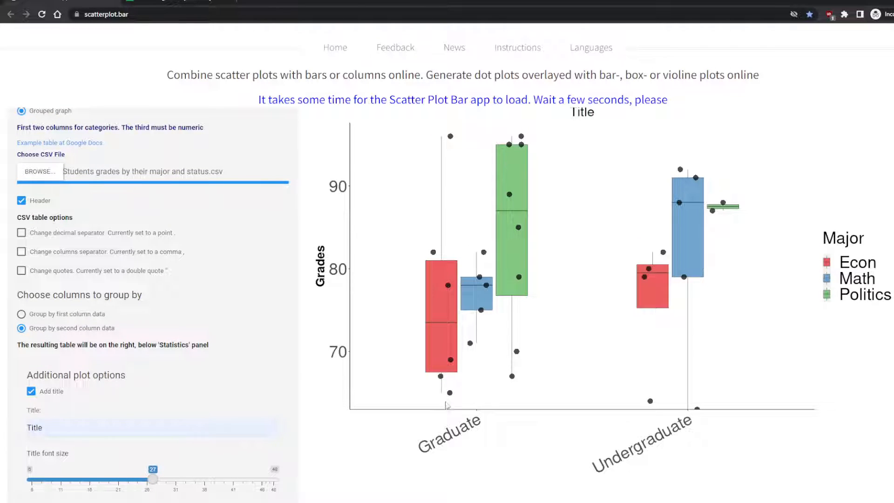
pyautogui.scroll(-2, 406, 423)
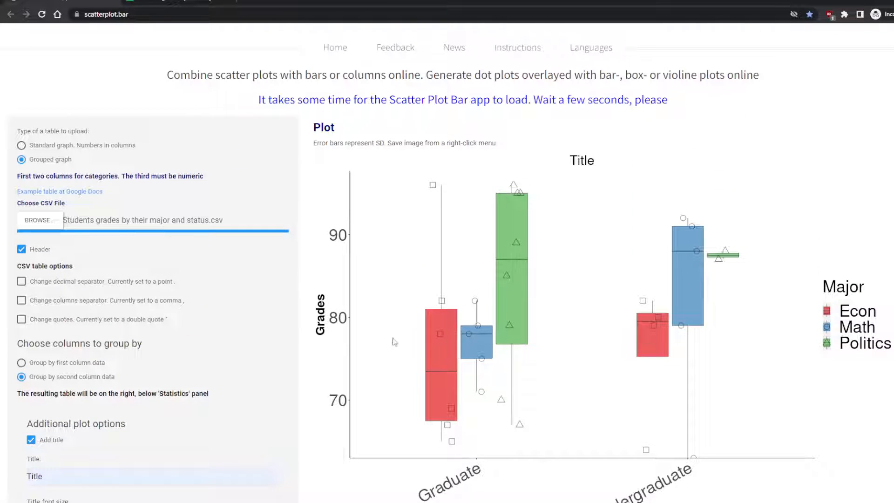
# Step: Set the geometry fill opacity to 0.18
pyautogui.scroll(-8, 435, 380)
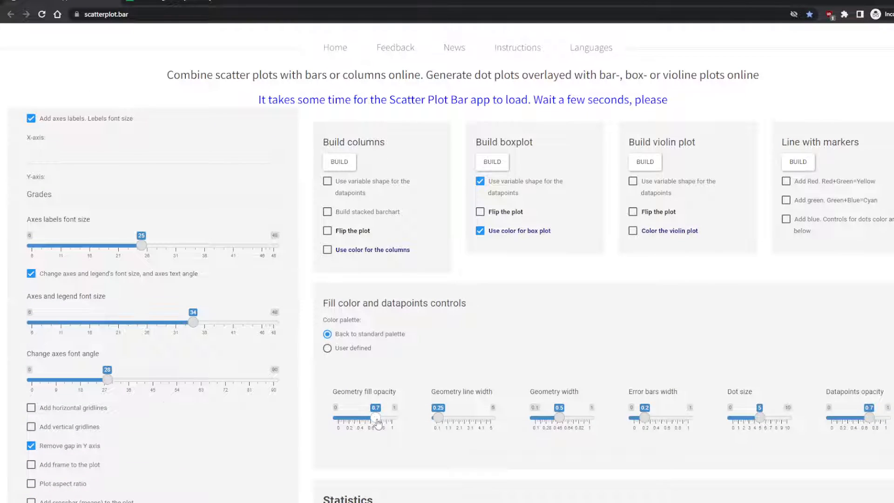
pyautogui.moveTo(377, 419); pyautogui.dragTo(348, 419)
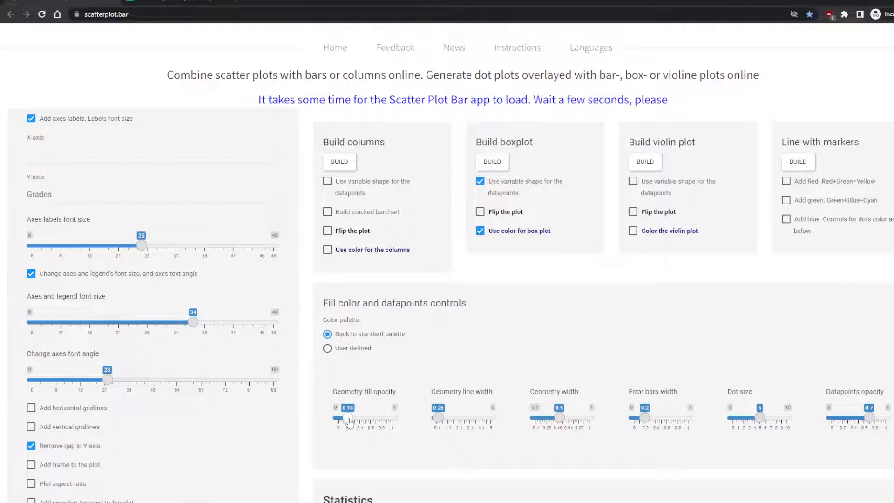
pyautogui.scroll(5, 458, 369)
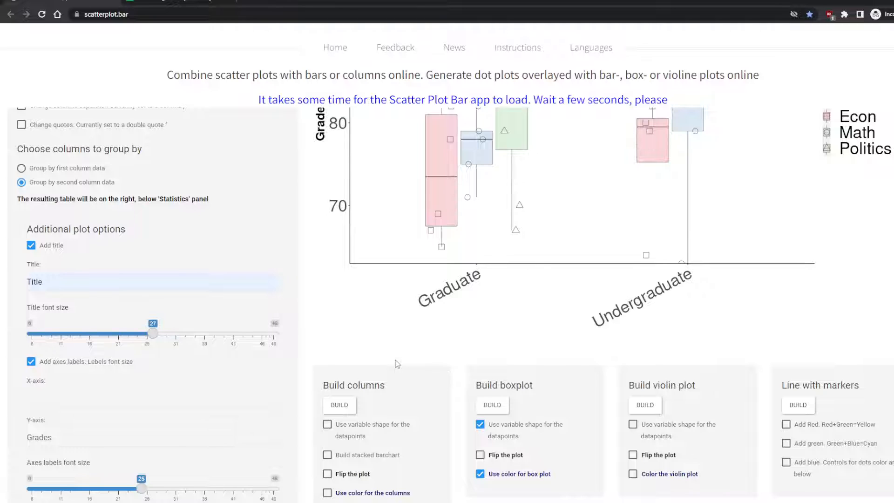
# Step: Build the column plot again with color turned on for the columns
pyautogui.click(339, 405)
pyautogui.scroll(-3, 356, 386)
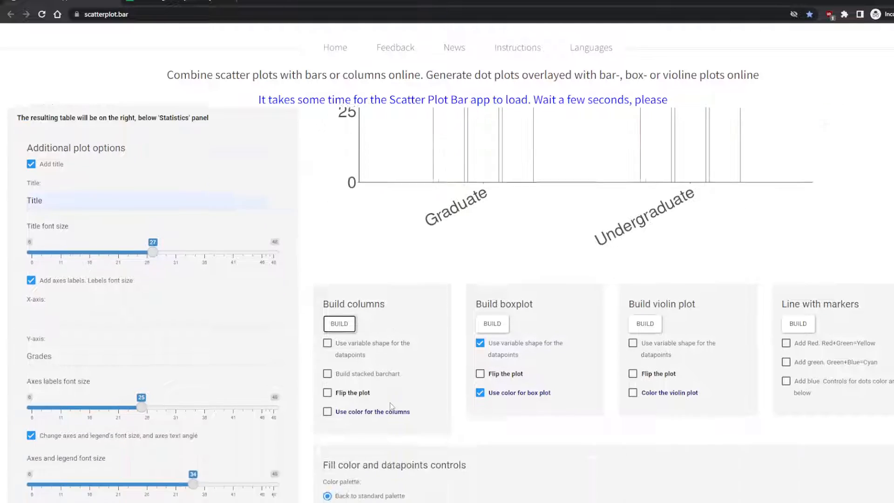
pyautogui.scroll(5, 412, 396)
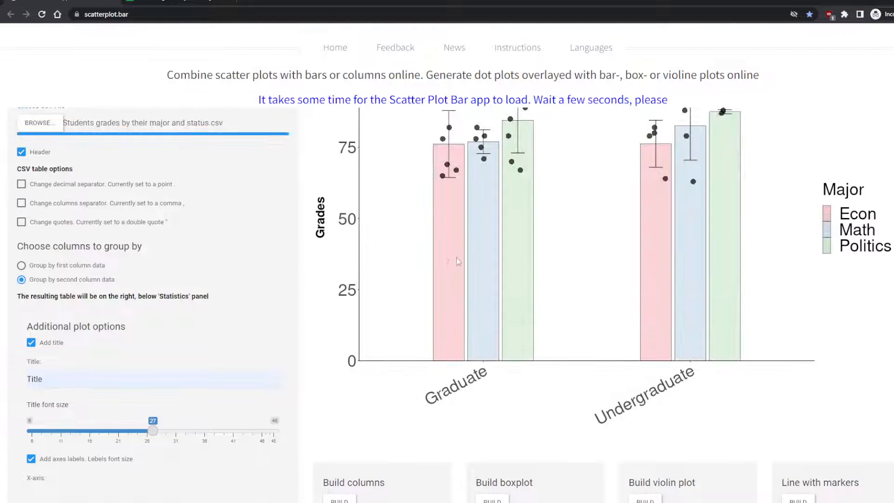
# Step: Set the datapoints opacity to 0.43 and the dot size to 10
pyautogui.scroll(-7, 447, 279)
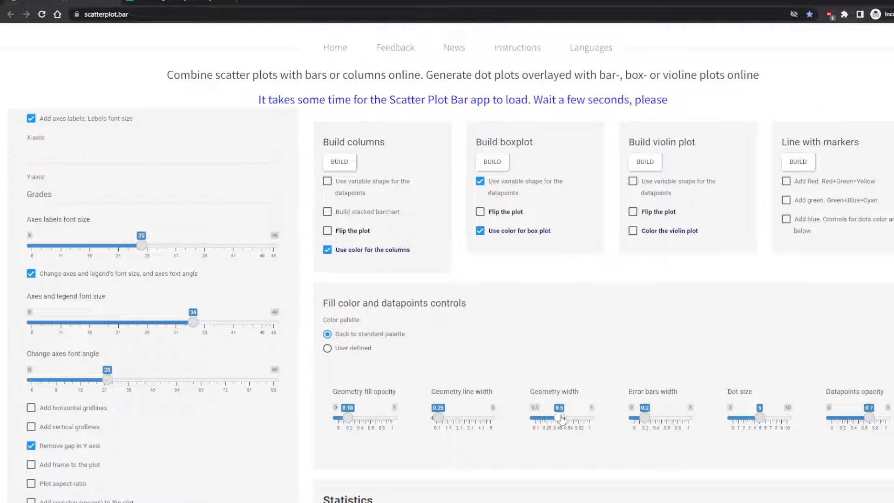
pyautogui.moveTo(869, 417); pyautogui.dragTo(858, 420)
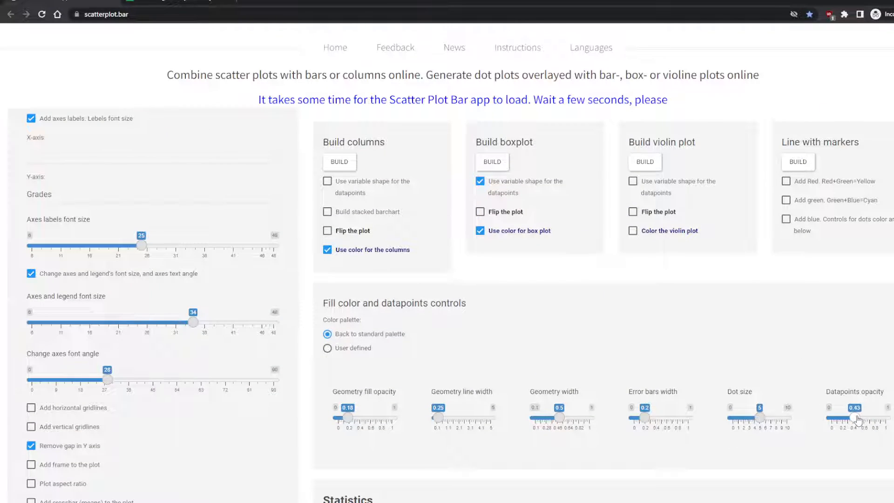
pyautogui.moveTo(760, 417); pyautogui.dragTo(787, 419)
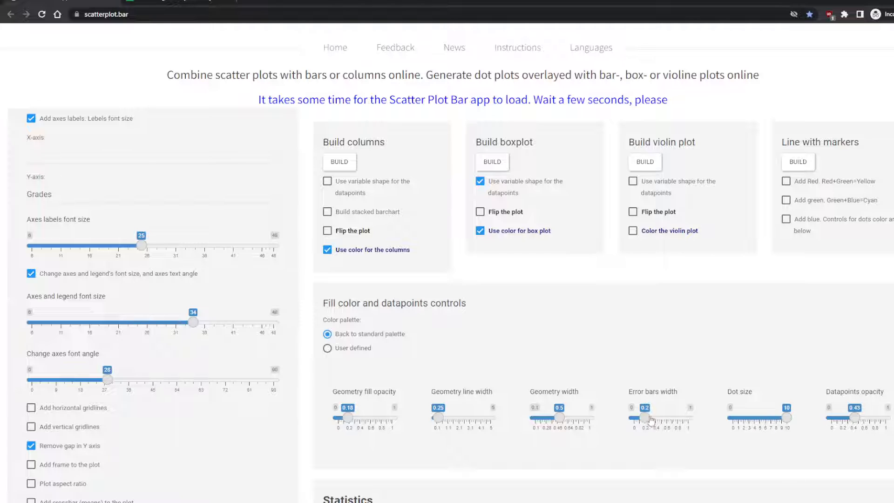
# Step: Set the error bars width to 0.46, the geometry width to 0.31, and the geometry line width to 2.3
pyautogui.moveTo(650, 419); pyautogui.dragTo(664, 418)
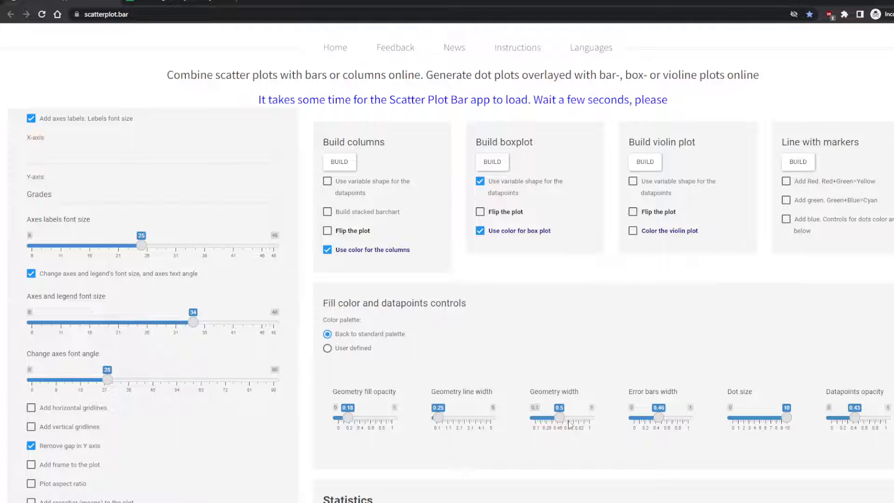
pyautogui.moveTo(560, 421); pyautogui.dragTo(548, 418)
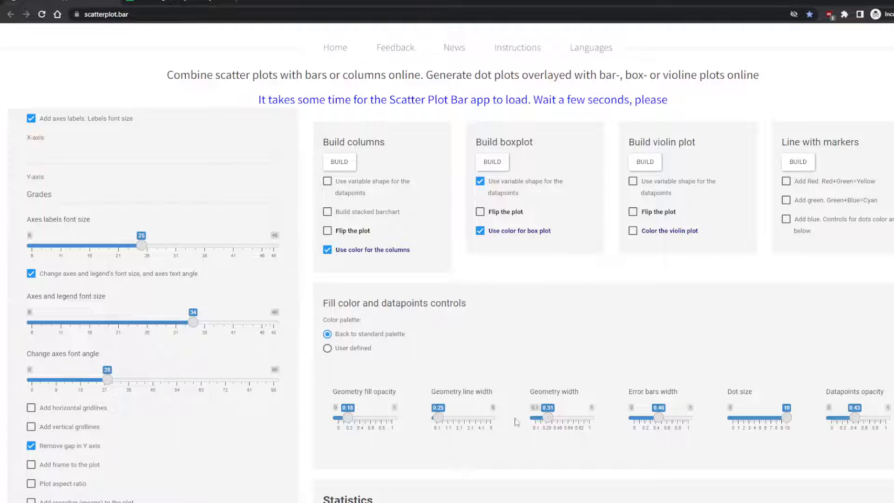
pyautogui.moveTo(438, 418); pyautogui.dragTo(460, 421)
pyautogui.scroll(10, 601, 110)
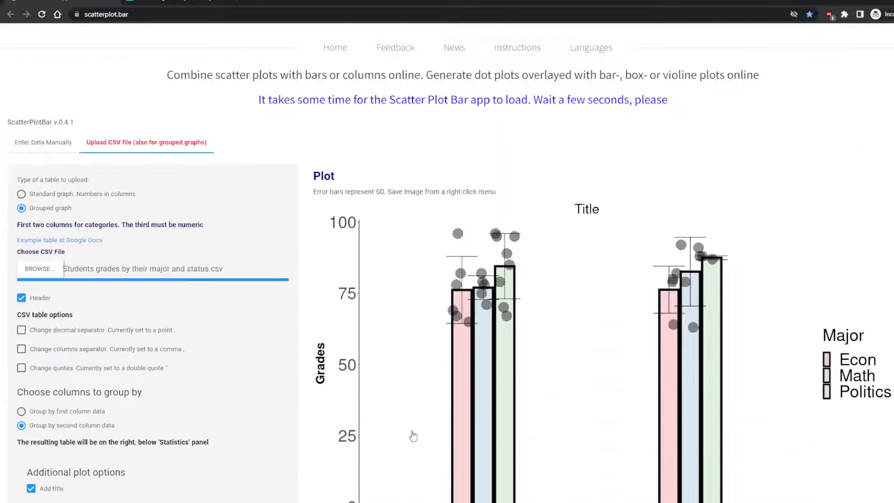
pyautogui.scroll(-2, 413, 444)
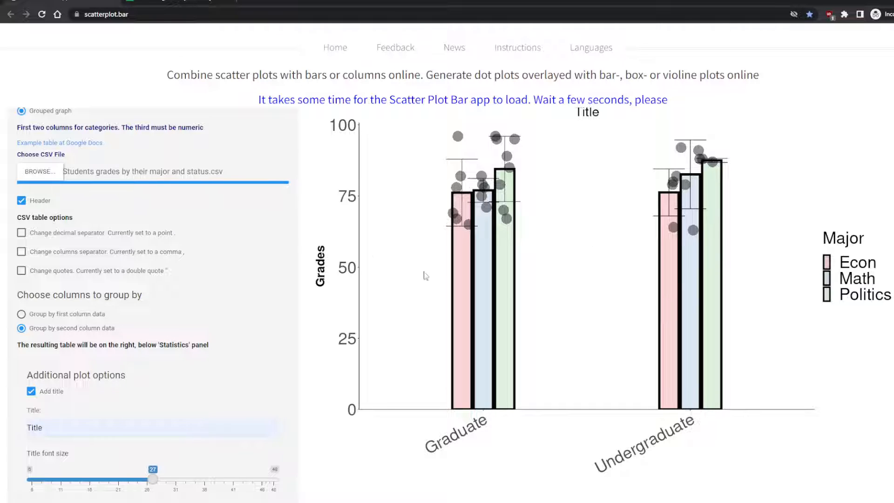
# Step: Turn on the custom plot aspect ratio and set the ratio to 2.1
pyautogui.scroll(-10, 365, 304)
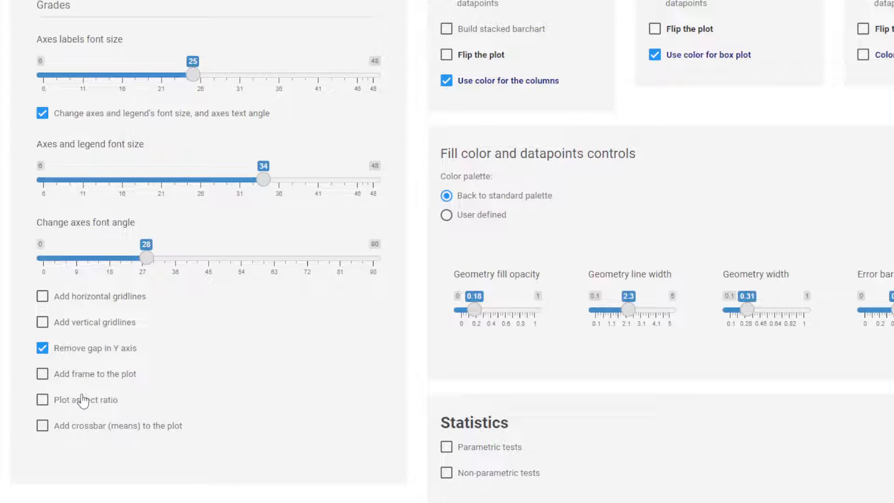
pyautogui.click(79, 401)
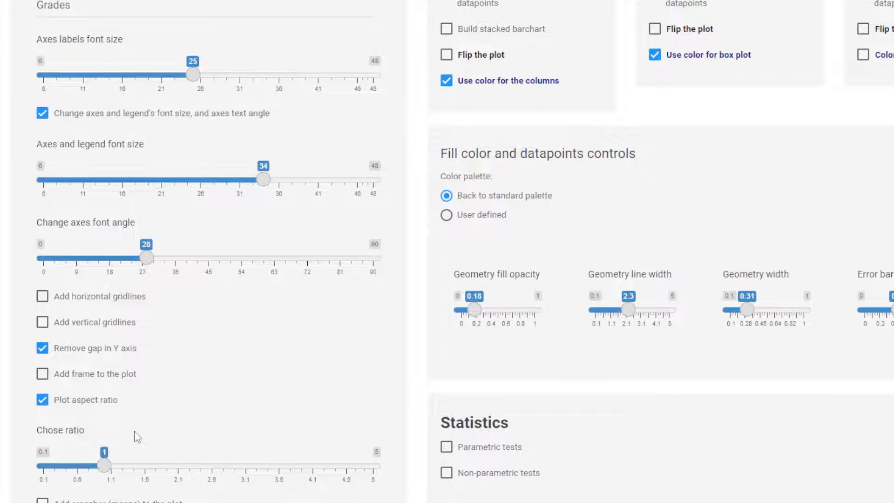
pyautogui.scroll(-3, 133, 419)
pyautogui.moveTo(110, 265); pyautogui.dragTo(181, 271)
pyautogui.scroll(6, 289, 389)
pyautogui.scroll(4, 290, 389)
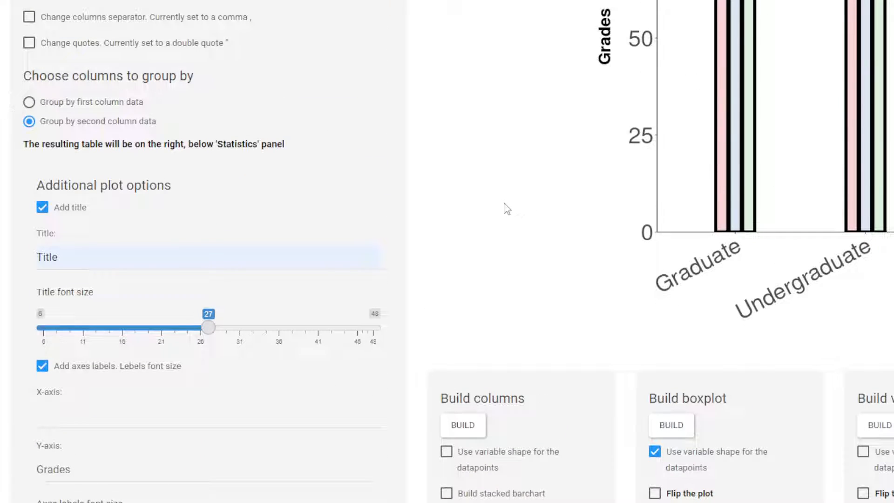
# Step: Turn off the custom plot aspect ratio
pyautogui.scroll(-8, 504, 206)
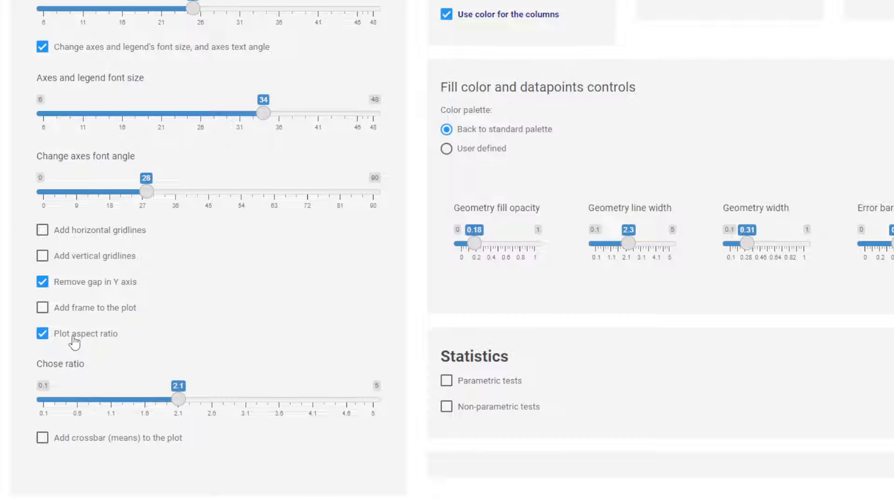
pyautogui.click(75, 335)
pyautogui.scroll(9, 300, 362)
pyautogui.scroll(-10, 301, 362)
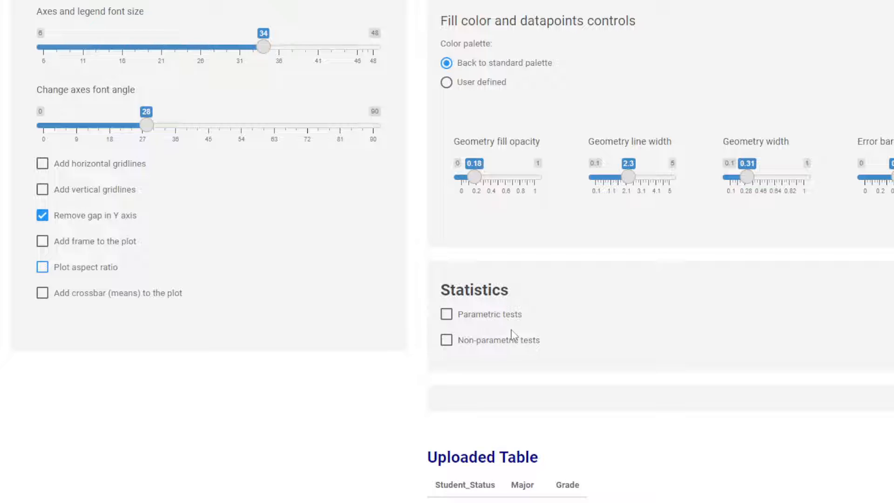
# Step: Enable parametric tests and calculate a Welch Two Sample t-test for the columns Econ, Math
pyautogui.scroll(-1, 512, 334)
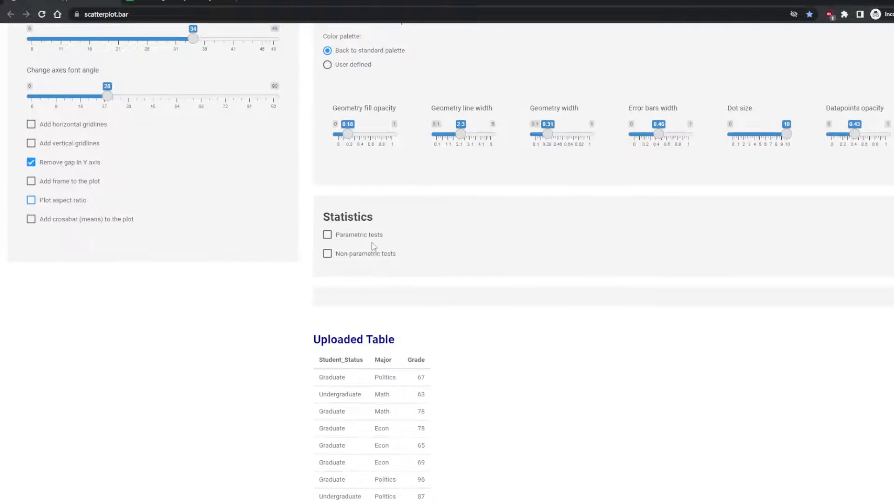
pyautogui.click(360, 236)
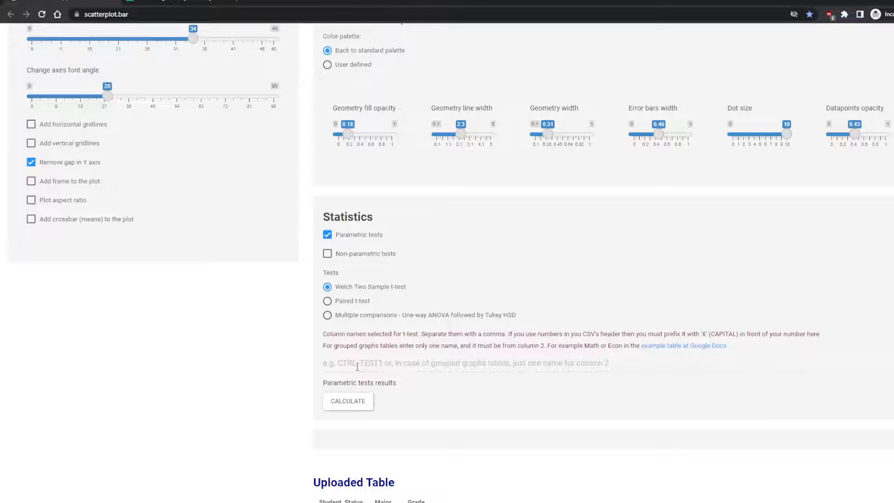
pyautogui.scroll(10, 357, 367)
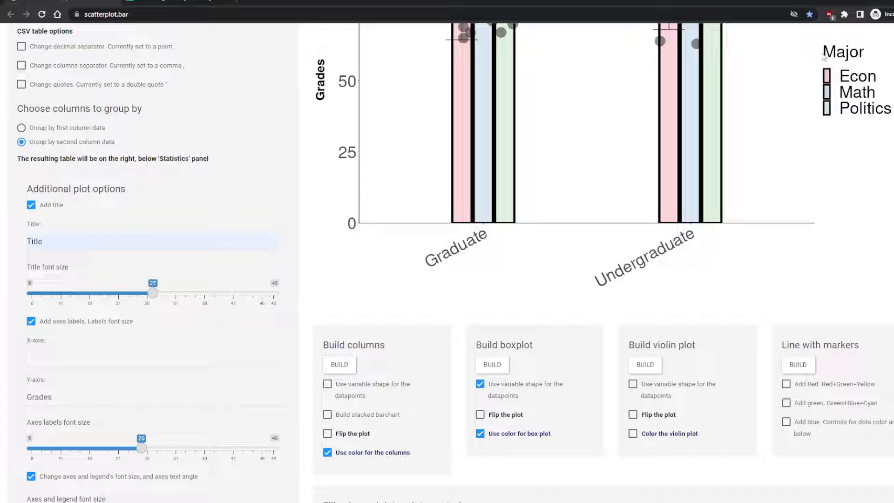
pyautogui.scroll(-10, 749, 210)
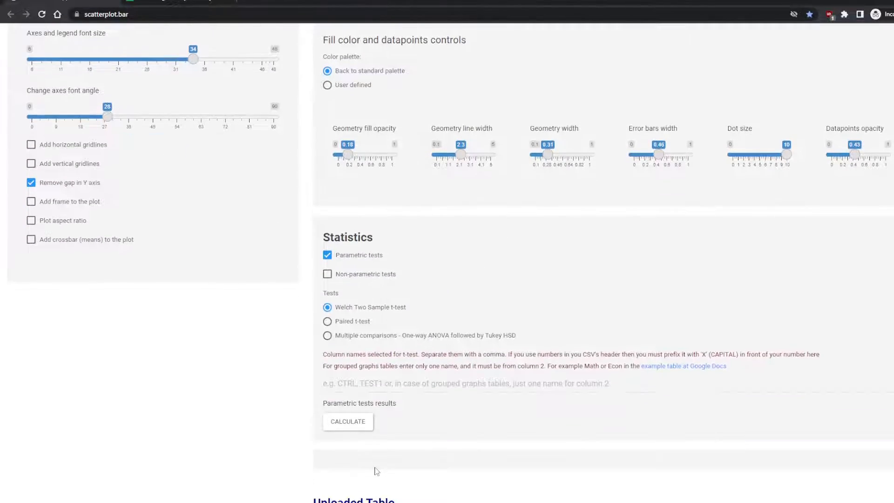
pyautogui.click(359, 368)
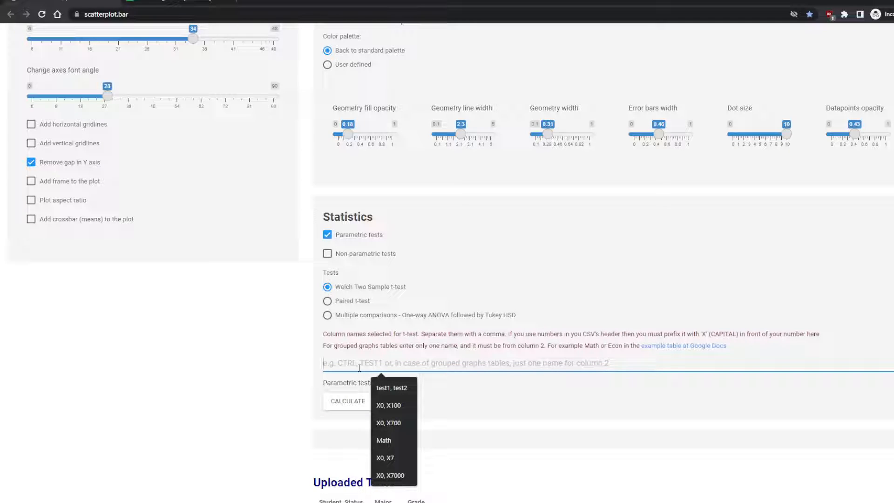
pyautogui.write('E')
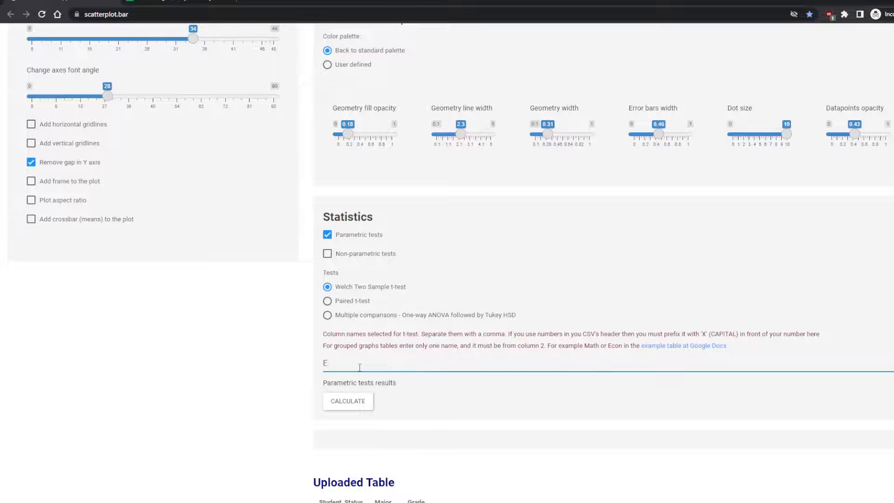
pyautogui.write('con, Math')
pyautogui.click(355, 404)
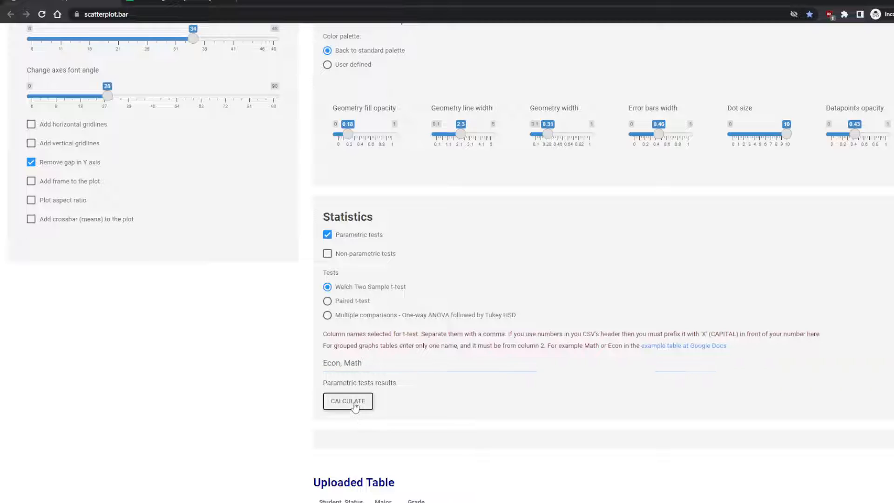
pyautogui.scroll(-2, 524, 430)
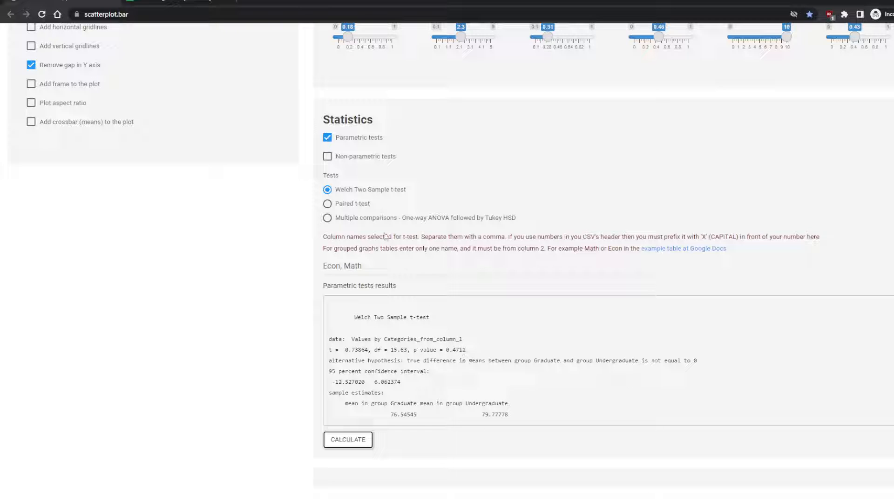
# Step: Switch to non-parametric tests, calculate the Wilcoxon Mann-Whitney Two Sample Test for Econ, Math, and return to the plot
pyautogui.click(350, 161)
pyautogui.click(358, 297)
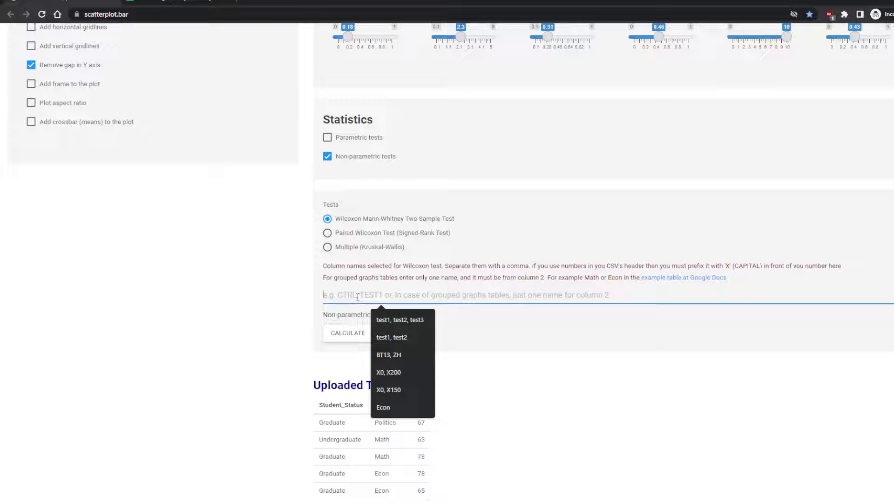
pyautogui.write('Econ, Math')
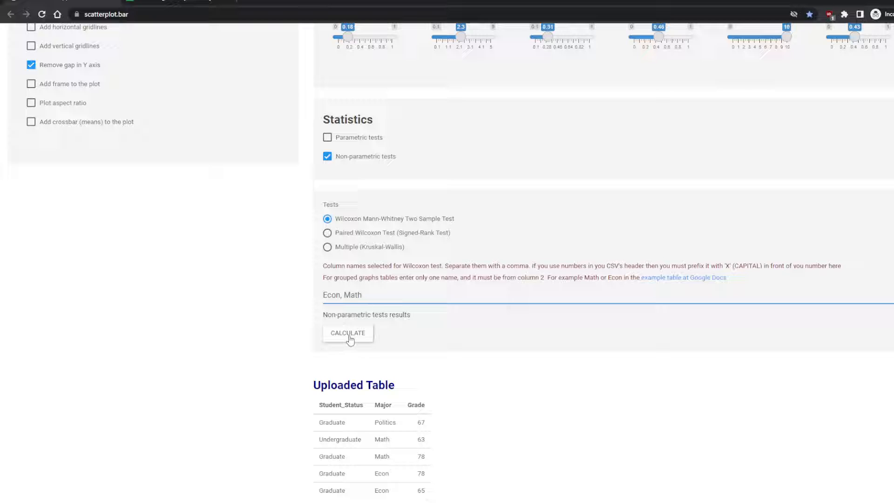
pyautogui.click(349, 336)
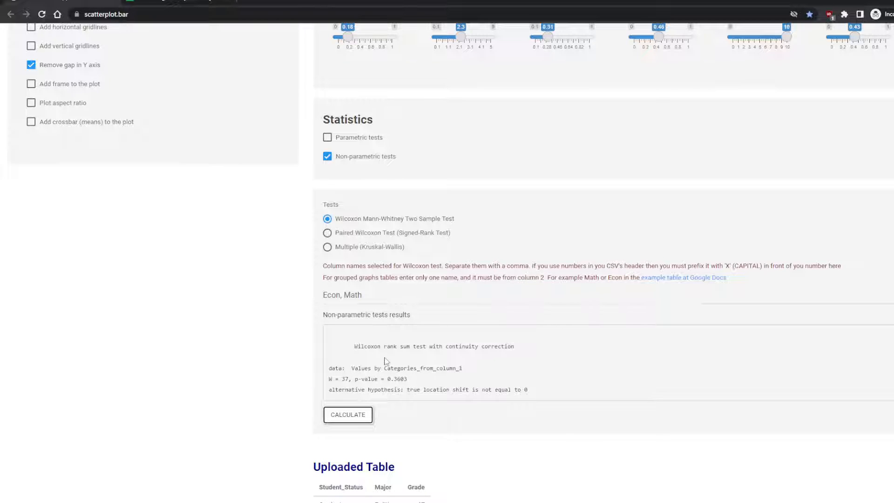
pyautogui.scroll(7, 386, 362)
pyautogui.scroll(7, 386, 363)
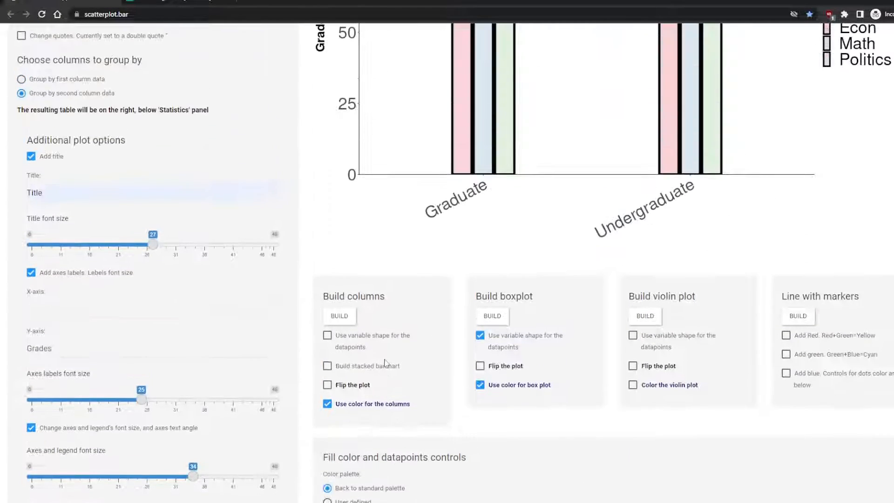
pyautogui.scroll(2, 373, 364)
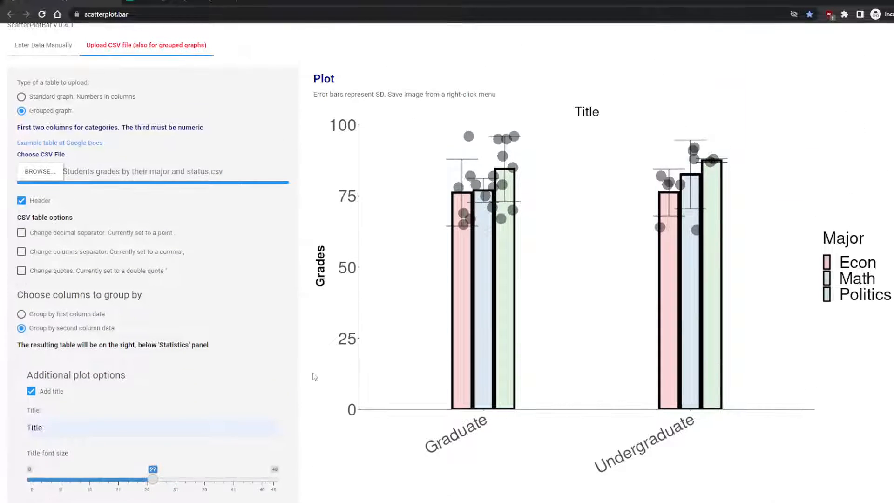